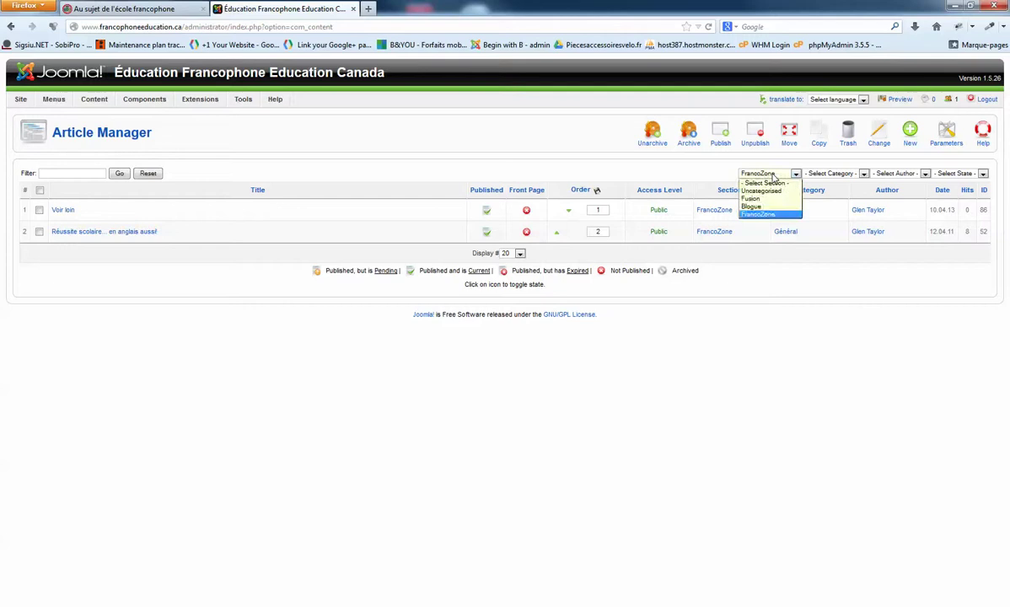
- Filter the article list to the FrancoZone section and switch to Outlook to read the newest "RE: Changements au site web" e-mail
{"action": "left_click", "coordinate": [760, 215]}
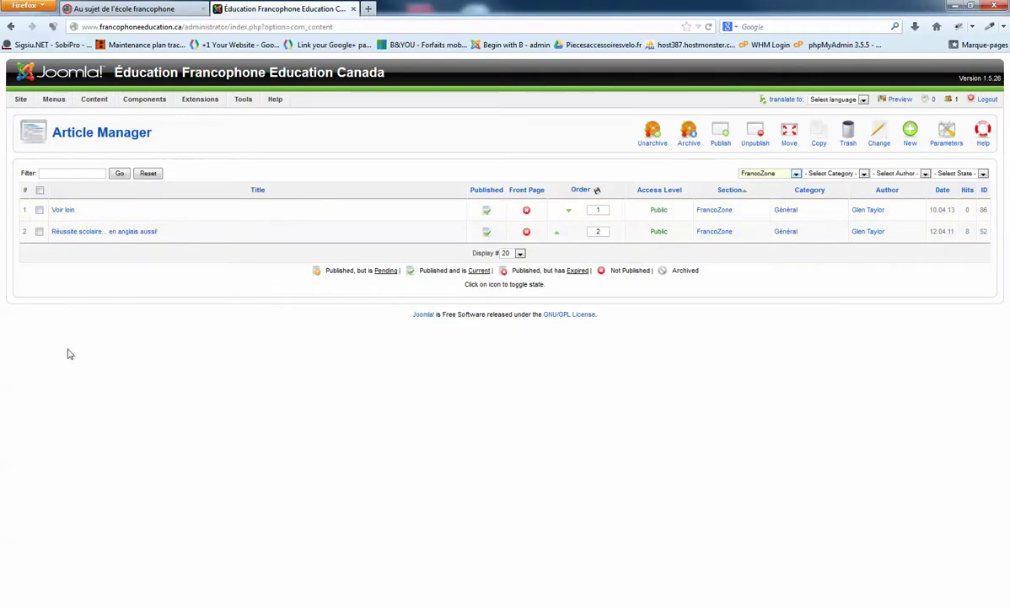
{"action": "left_click", "coordinate": [59, 576]}
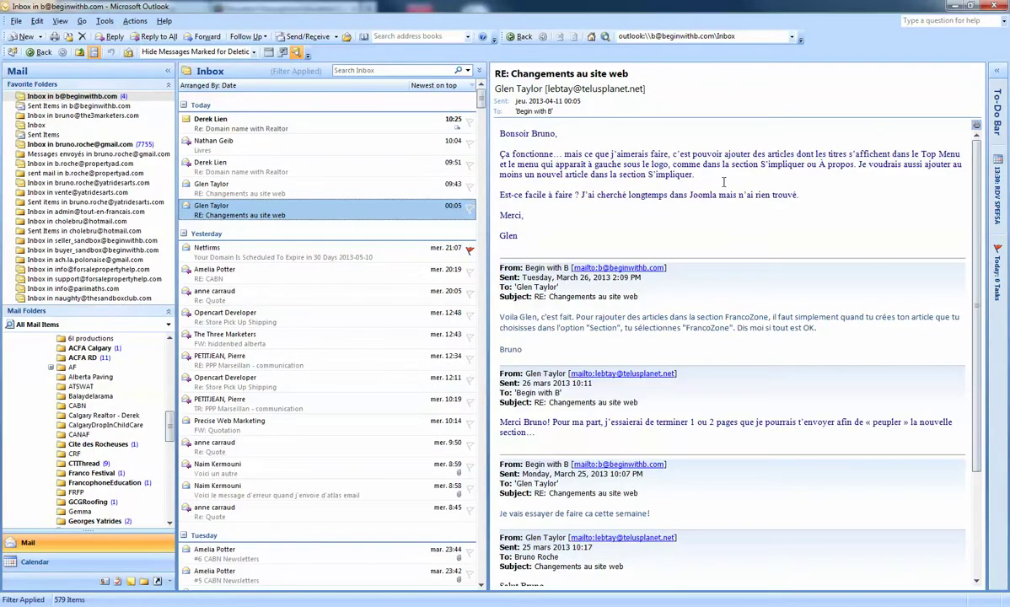
{"action": "left_click", "coordinate": [258, 184]}
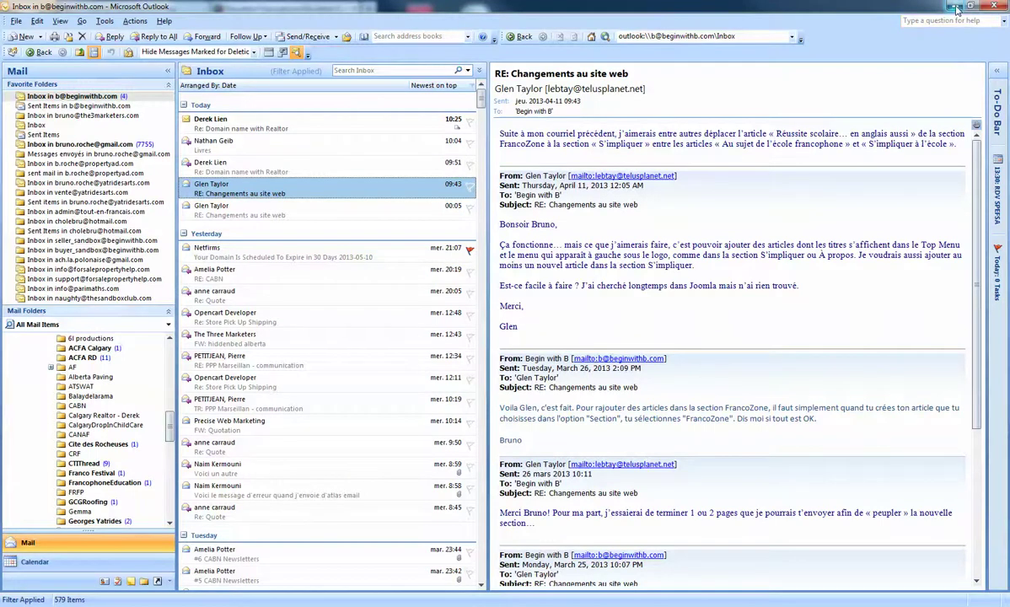
{"action": "left_click", "coordinate": [893, 8]}
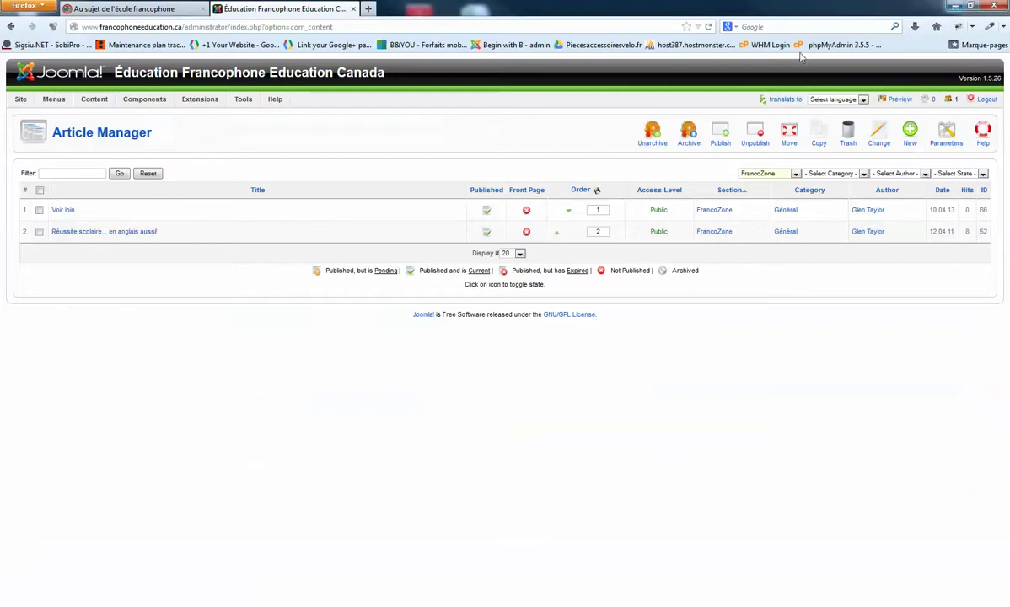
- Move the article "Réussite scolaire... en anglais aussi!" to the Uncategorised section and save it
{"action": "left_click", "coordinate": [89, 235]}
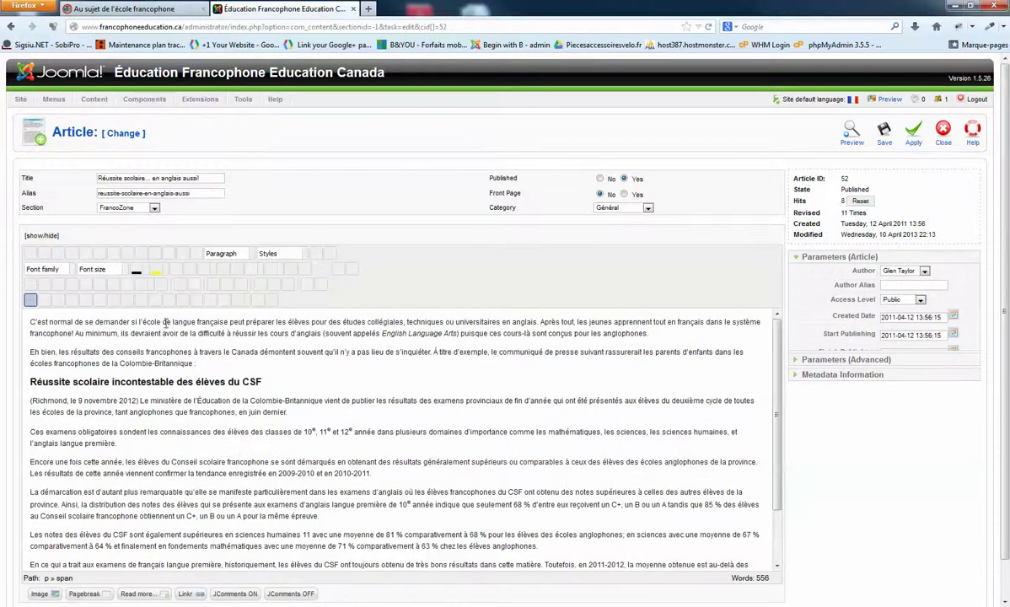
{"action": "left_click", "coordinate": [154, 208]}
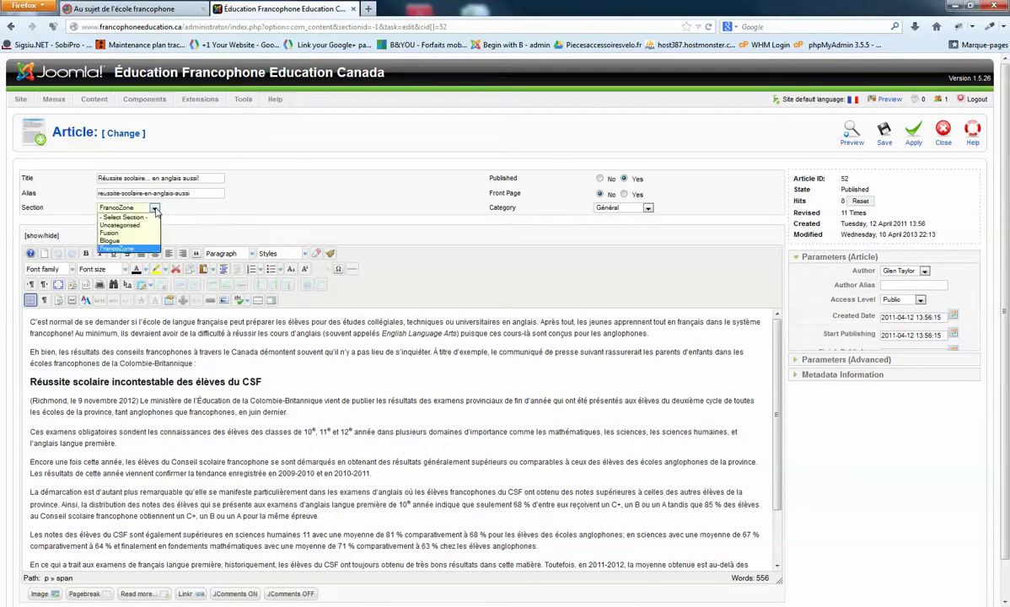
{"action": "left_click", "coordinate": [148, 227]}
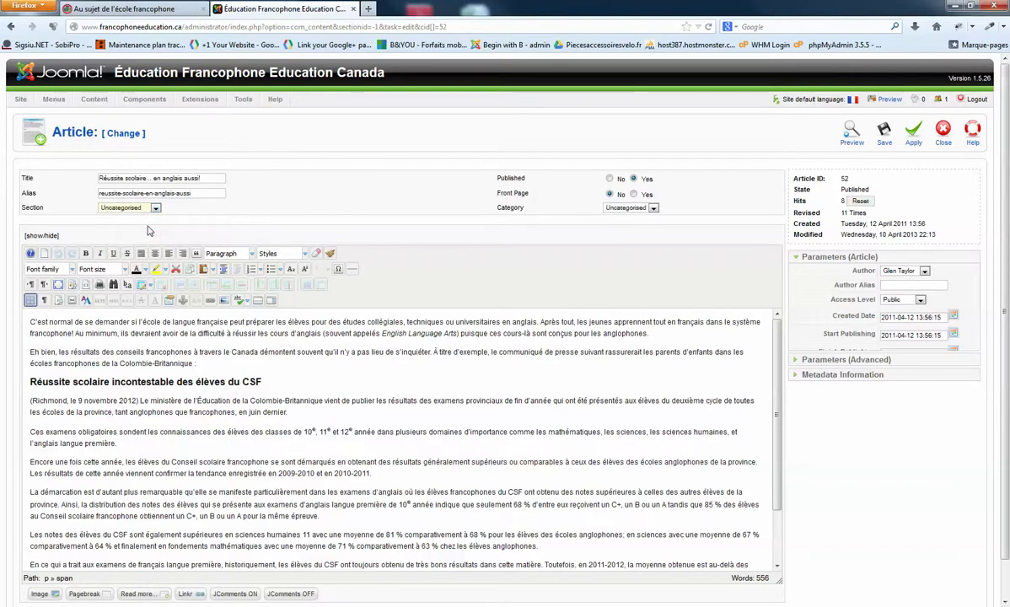
{"action": "left_click", "coordinate": [883, 137]}
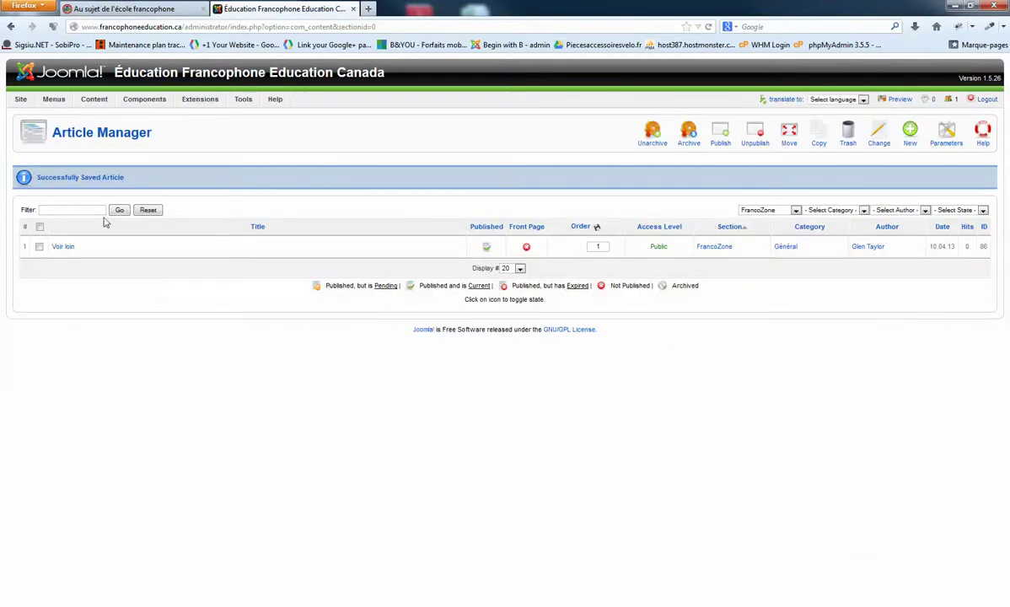
- Check the entries under S'impliquer on the public site, then return to the site administration
{"action": "left_click", "coordinate": [98, 11]}
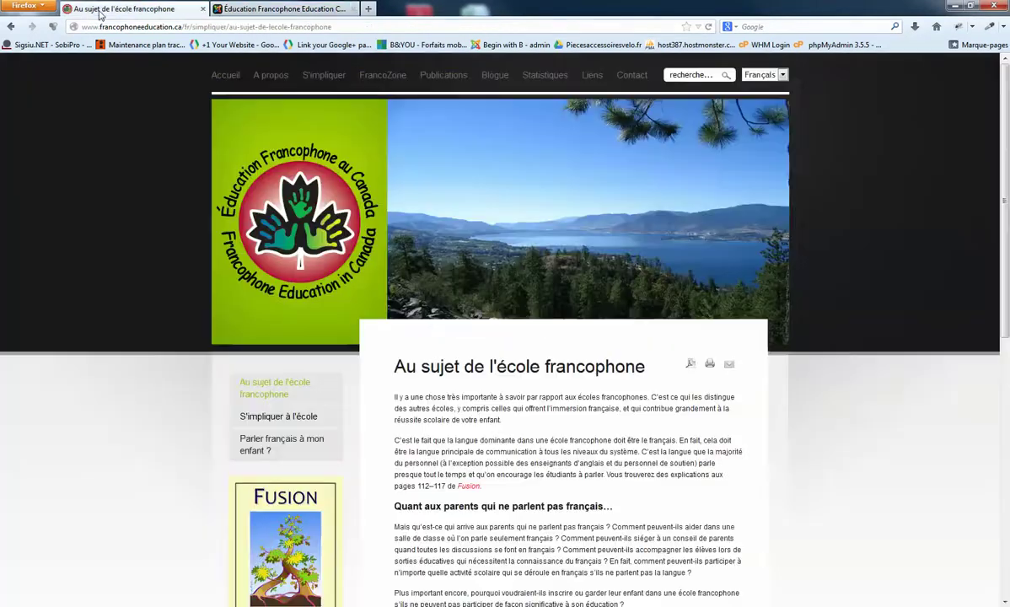
{"action": "mouse_move", "coordinate": [317, 72]}
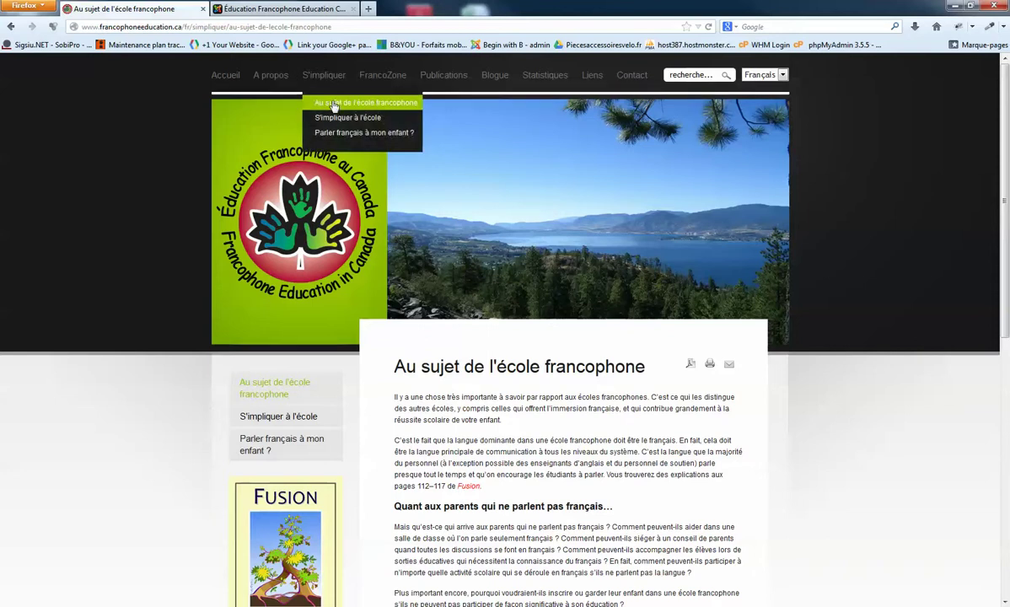
{"action": "left_click", "coordinate": [268, 9]}
- Start a new Top Menu item that uses the Article Layout type
{"action": "mouse_move", "coordinate": [56, 102]}
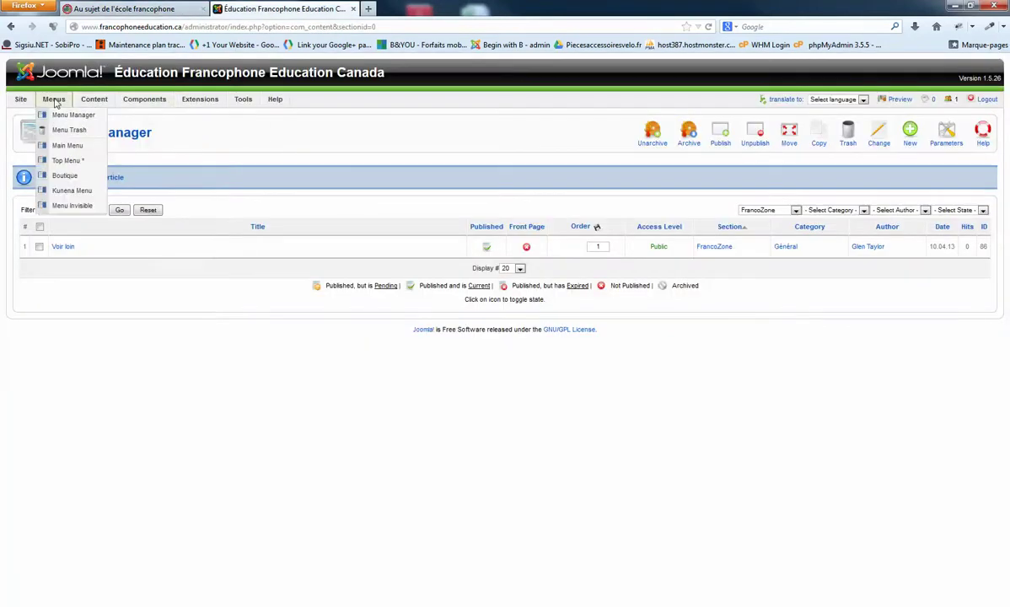
{"action": "left_click", "coordinate": [69, 162]}
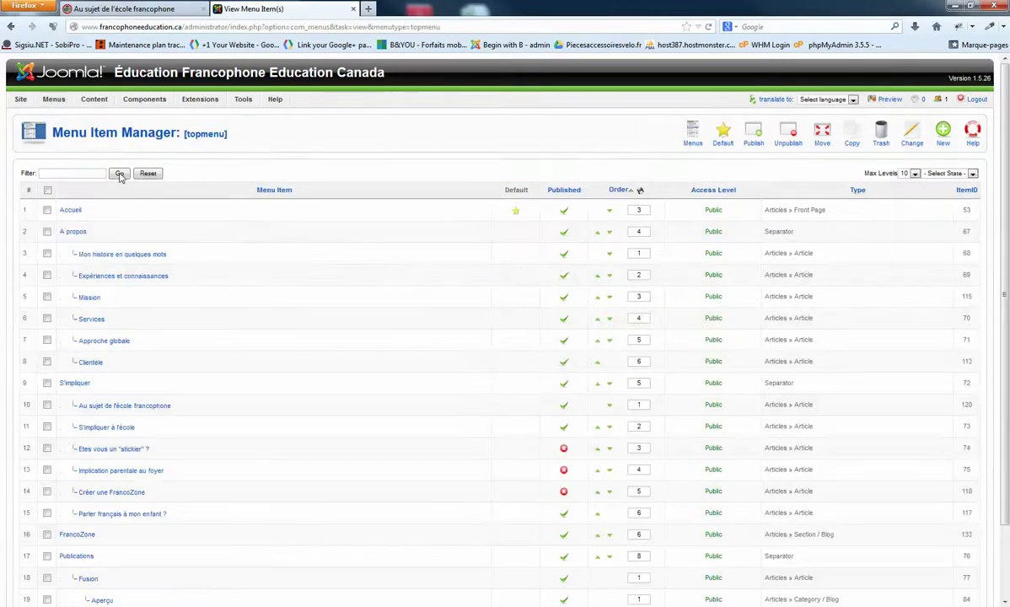
{"action": "left_click", "coordinate": [943, 135]}
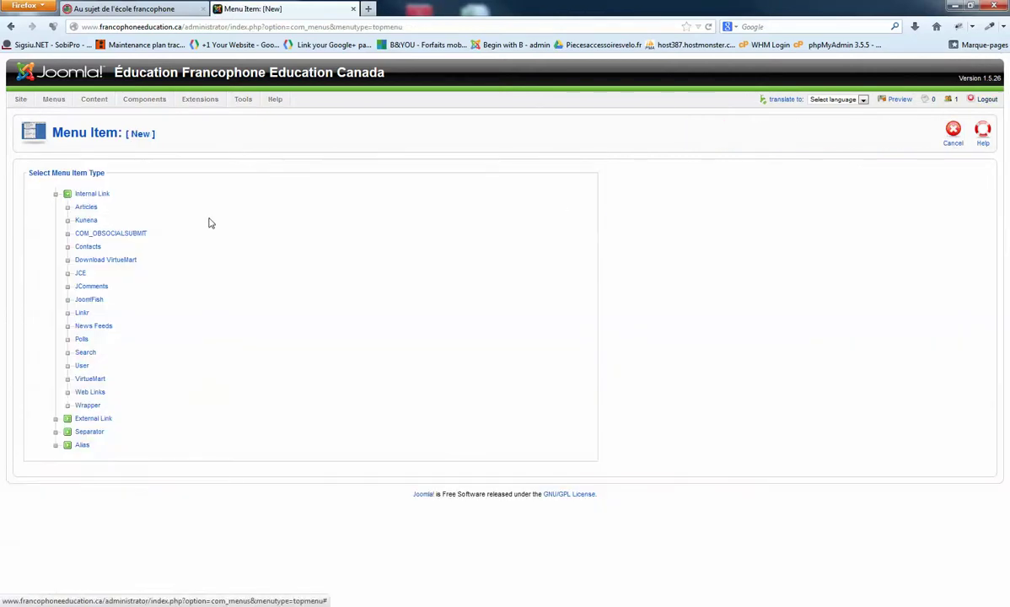
{"action": "left_click", "coordinate": [86, 208]}
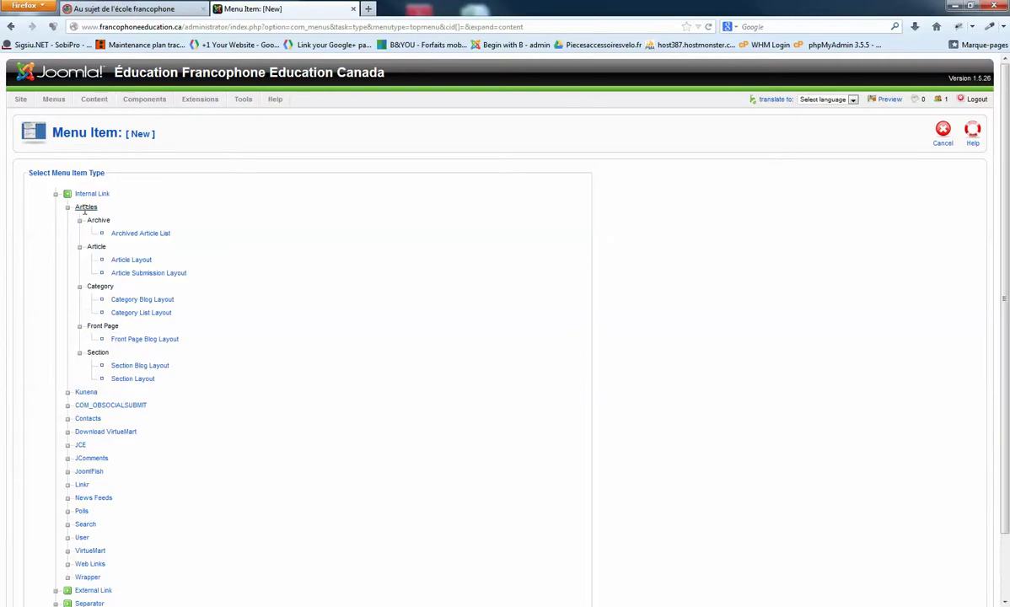
{"action": "left_click", "coordinate": [132, 261]}
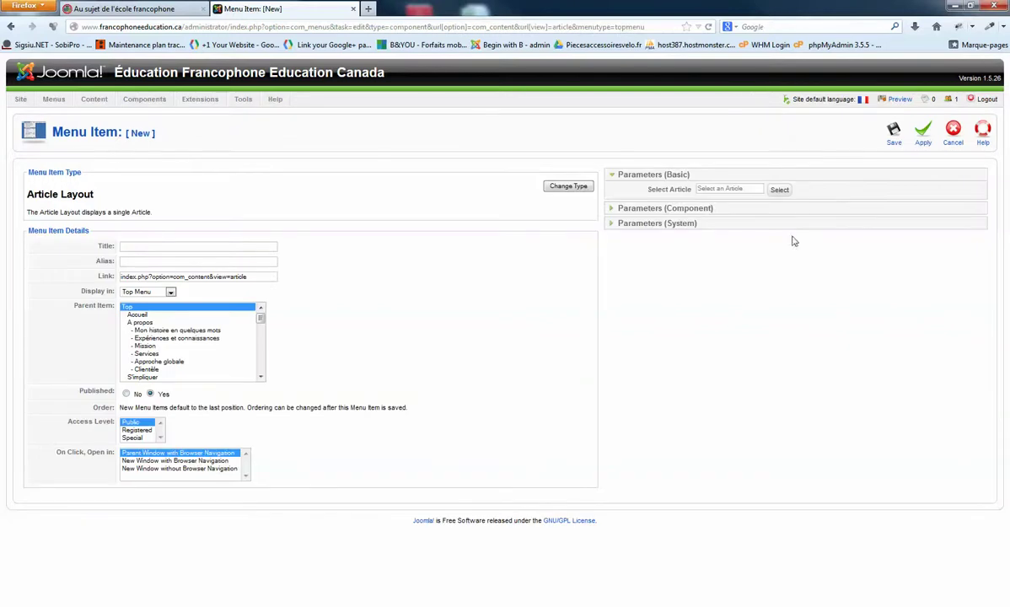
- Link the menu item to the article "Réussite scolaire... en anglais aussi!" and title it "Réussite Scolaire"
{"action": "left_click", "coordinate": [779, 190]}
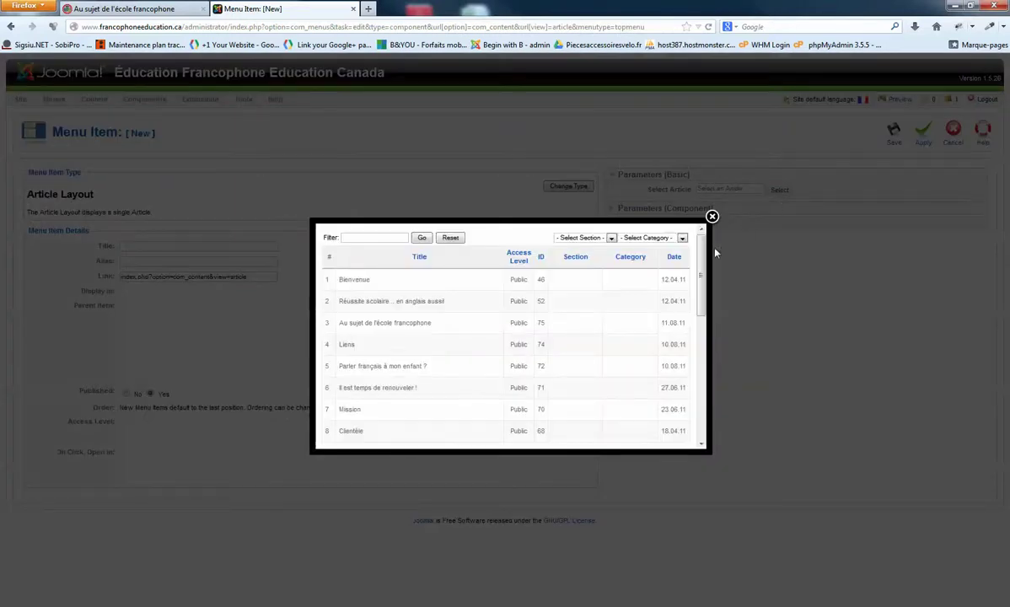
{"action": "left_click", "coordinate": [386, 305]}
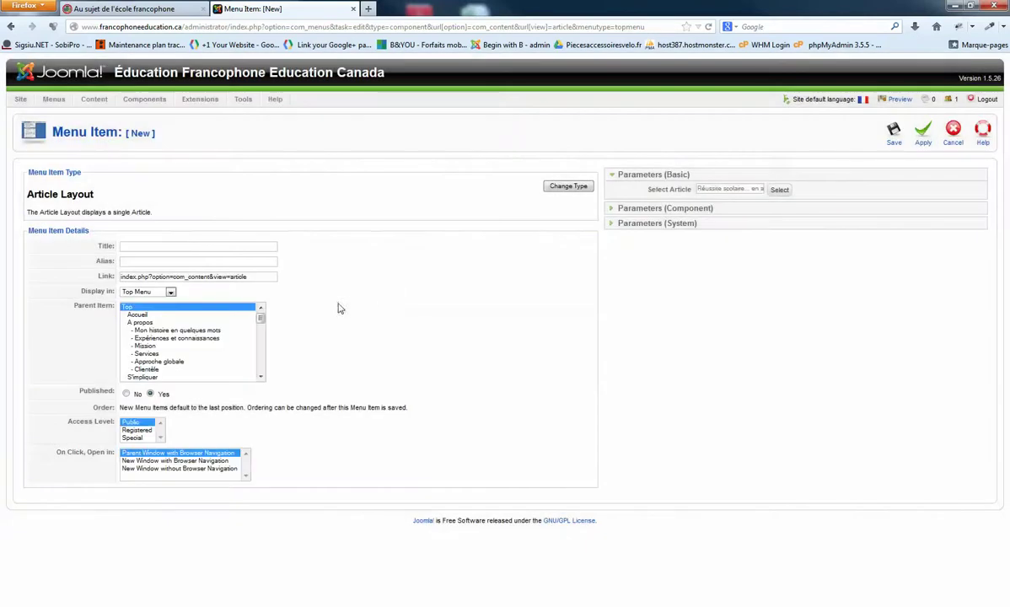
{"action": "left_click", "coordinate": [186, 249]}
{"action": "type", "text": "Ré"}
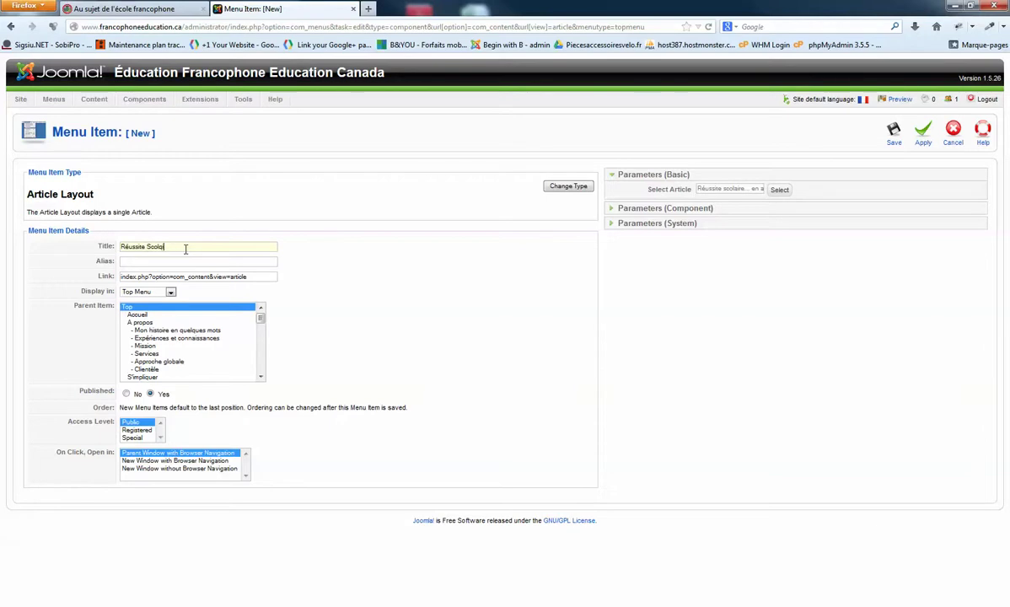
{"action": "key", "text": "BackSpace"}
- Set S'impliquer as the parent of the new menu item and save it
{"action": "scroll", "coordinate": [245, 358], "scroll_direction": "down", "scroll_amount": 1}
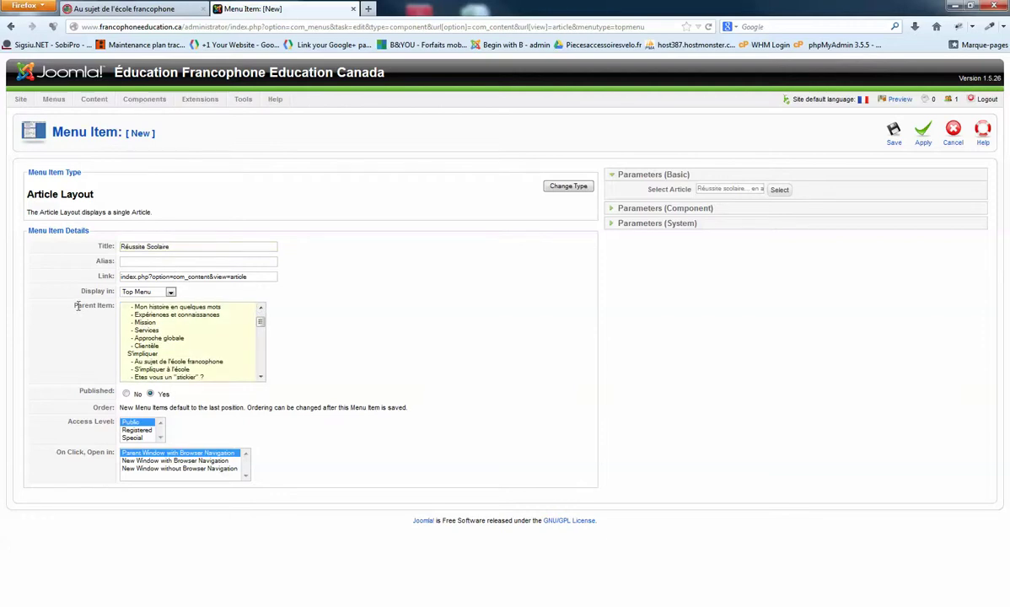
{"action": "left_click_drag", "start_coordinate": [75, 305], "coordinate": [114, 306]}
{"action": "left_click", "coordinate": [148, 354]}
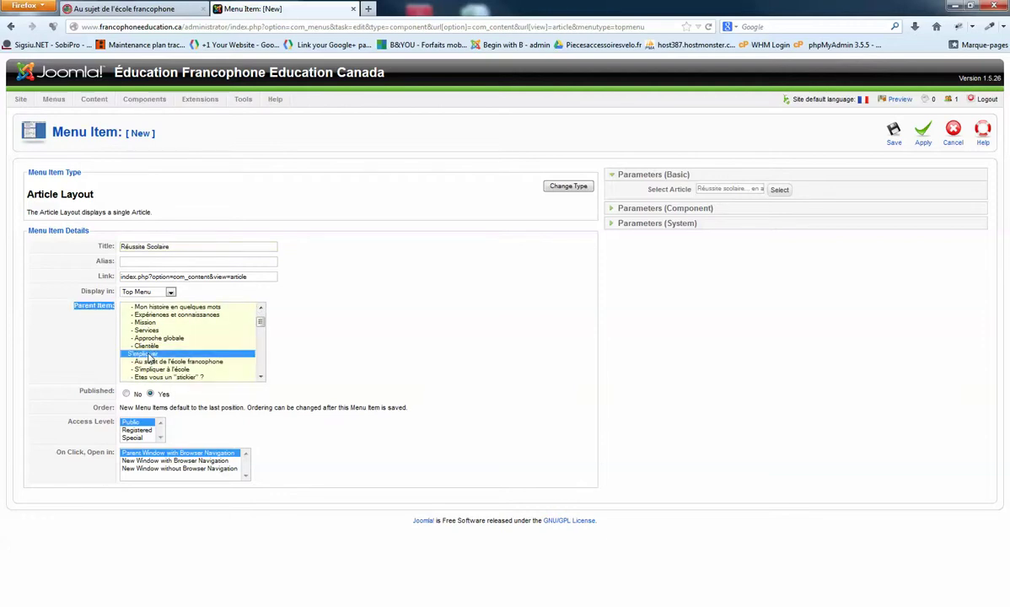
{"action": "left_click", "coordinate": [895, 133]}
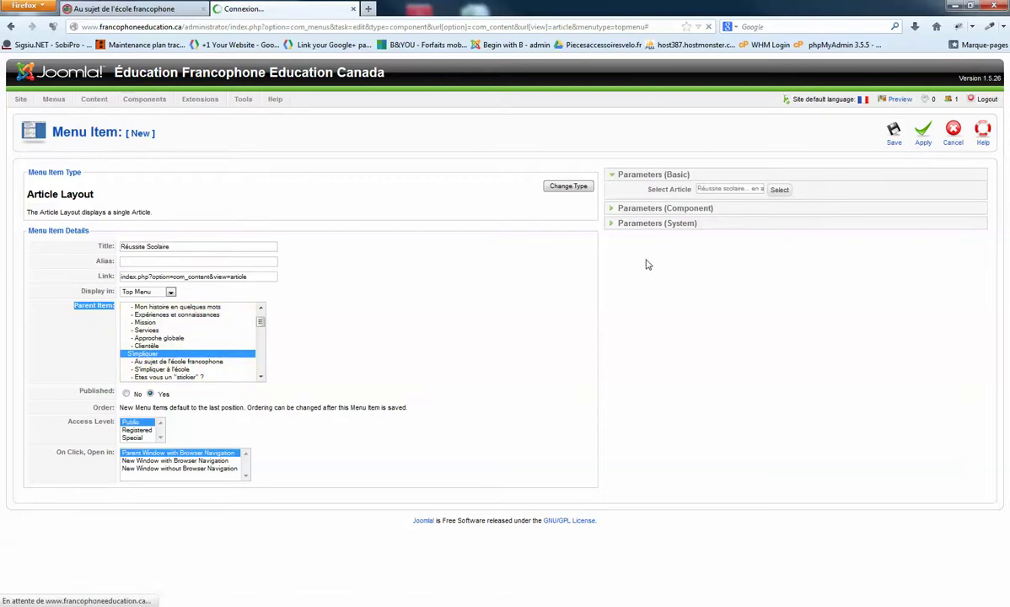
- Locate the Réussite Scolaire menu item and check its requested position in the Outlook e-mail
{"action": "scroll", "coordinate": [446, 328], "scroll_direction": "down", "scroll_amount": 2}
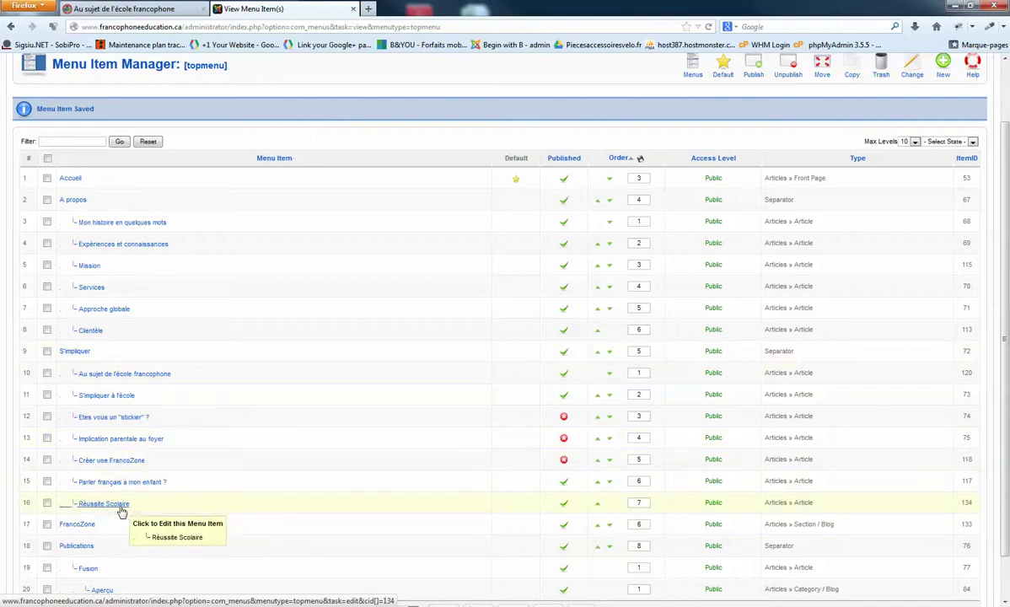
{"action": "mouse_move", "coordinate": [194, 600]}
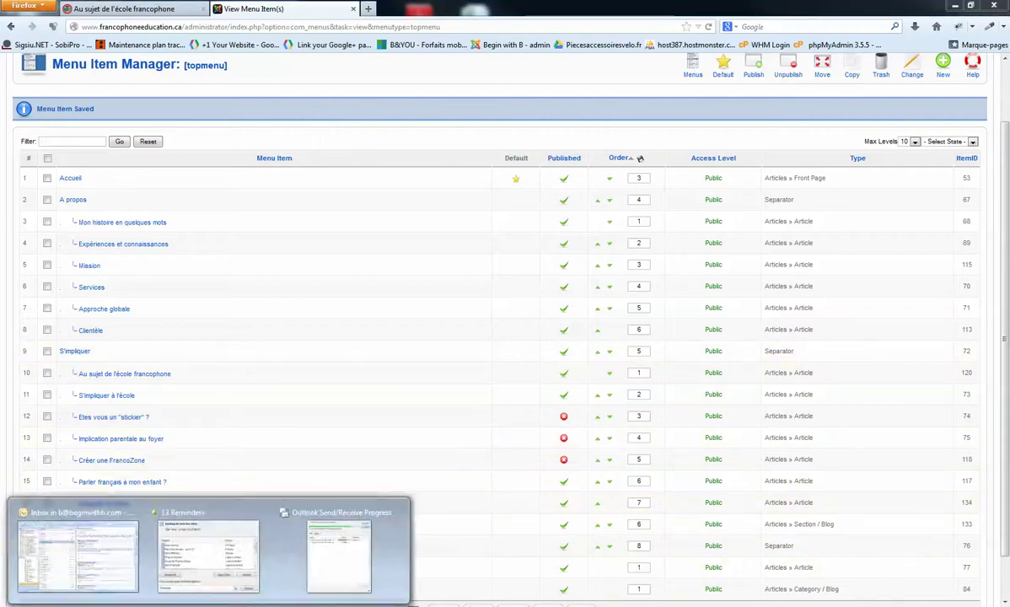
{"action": "left_click", "coordinate": [72, 523]}
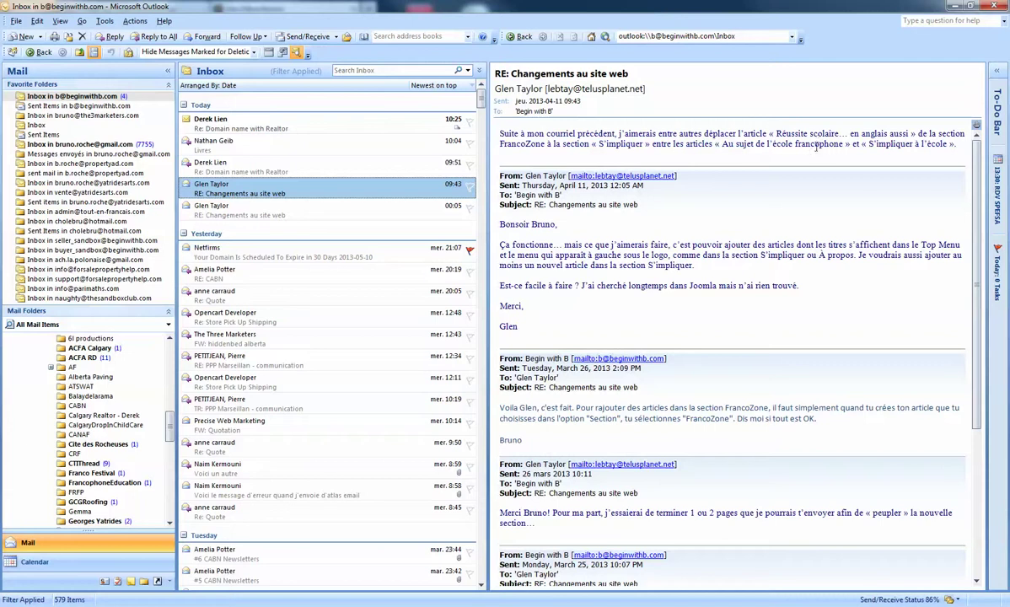
{"action": "key", "text": "alt+Tab"}
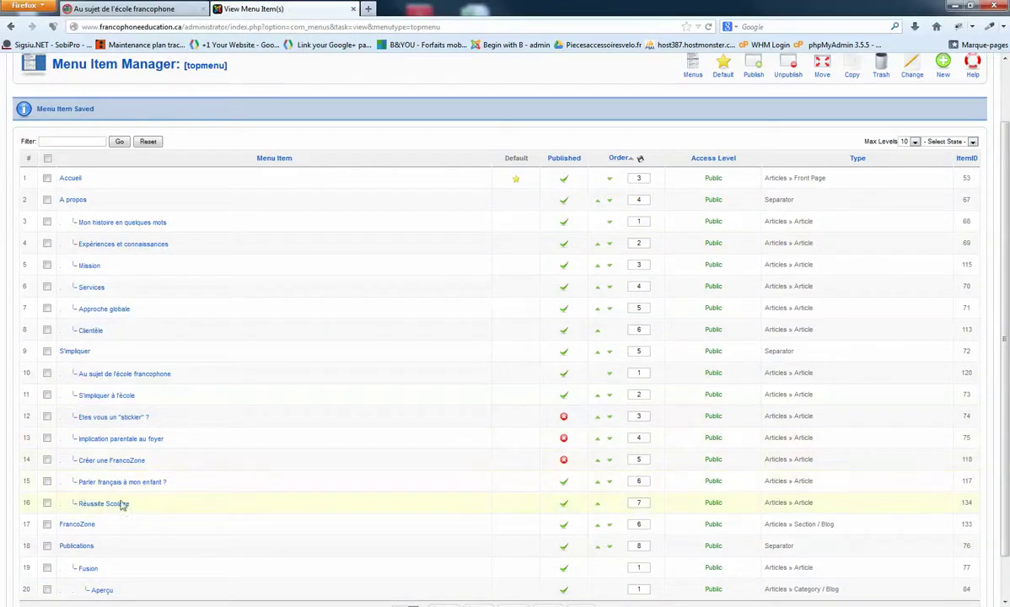
- Move the Réussite Scolaire menu item up to sit between "Au sujet de l'école francophone" and "S'impliquer à l'école"
{"action": "left_click", "coordinate": [598, 503]}
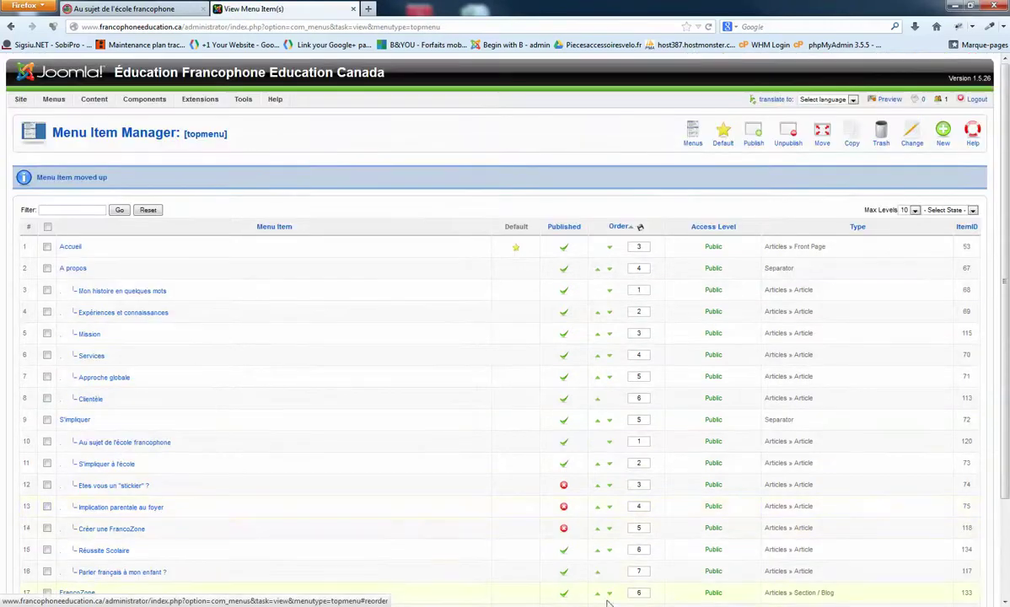
{"action": "scroll", "coordinate": [582, 578], "scroll_direction": "down", "scroll_amount": 1}
{"action": "scroll", "coordinate": [582, 578], "scroll_direction": "down", "scroll_amount": 1}
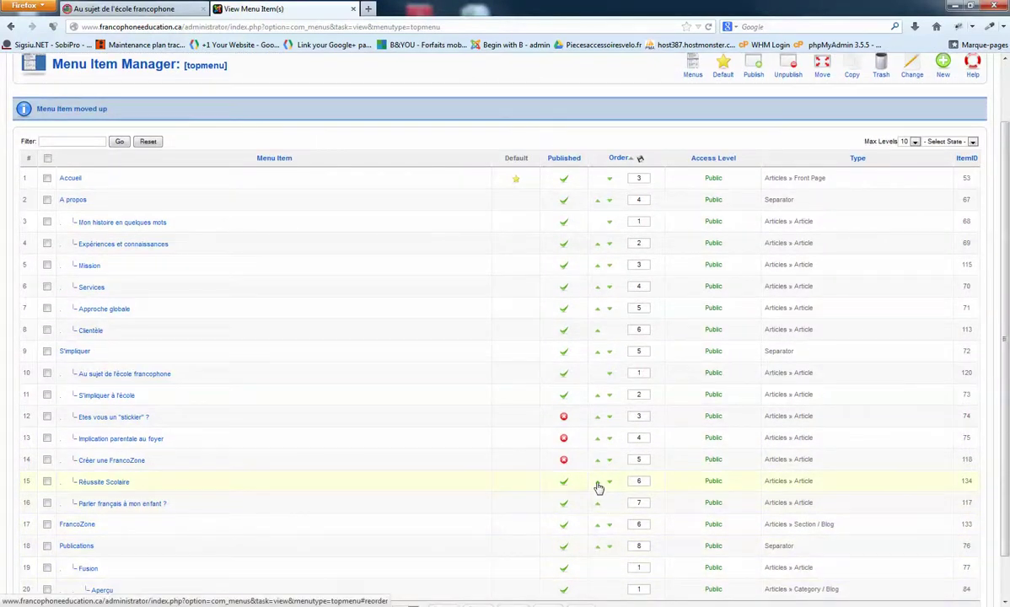
{"action": "left_click", "coordinate": [597, 484]}
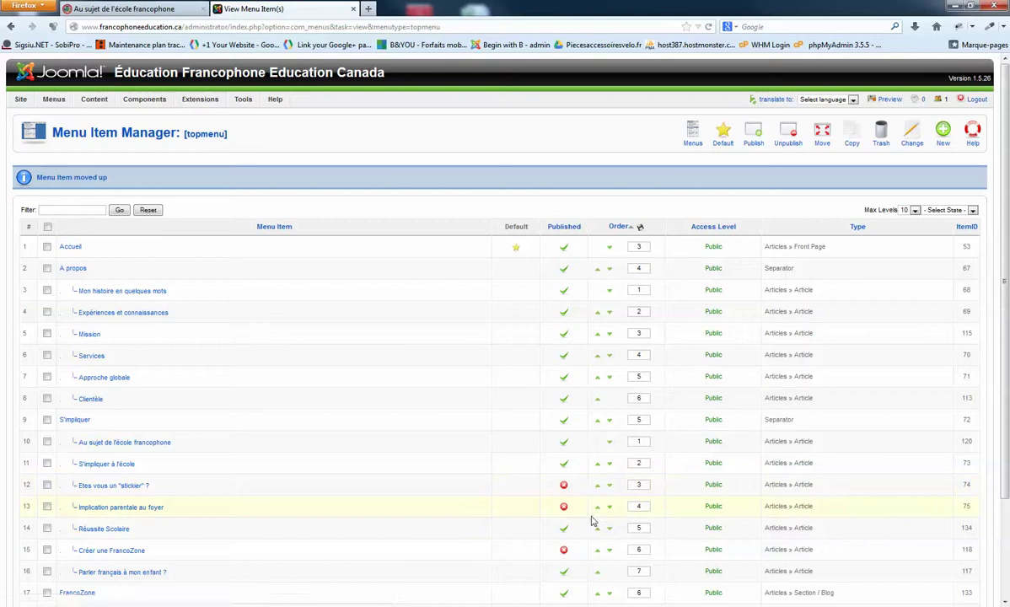
{"action": "left_click", "coordinate": [597, 533]}
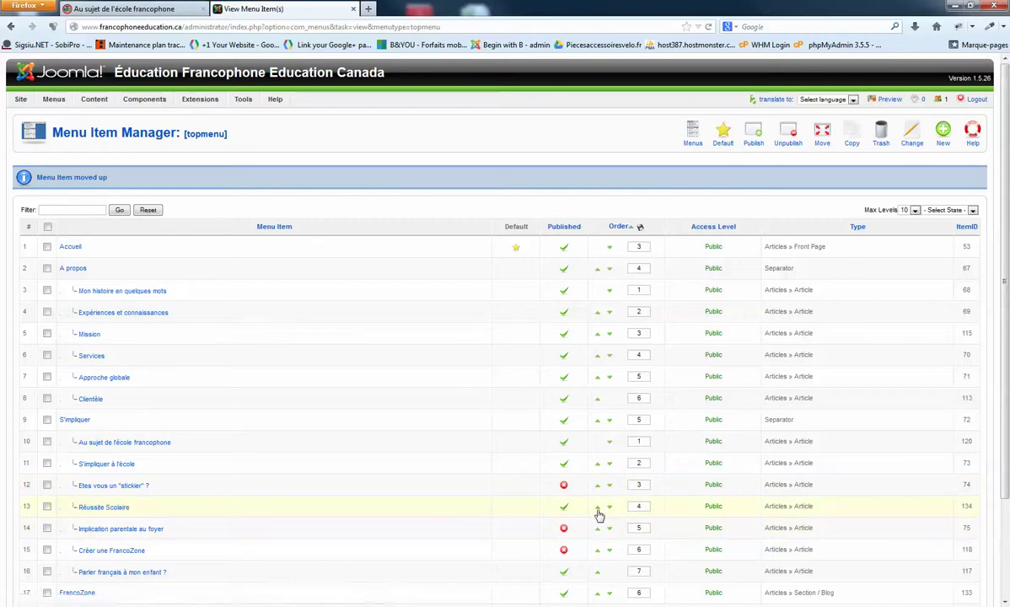
{"action": "left_click", "coordinate": [598, 508]}
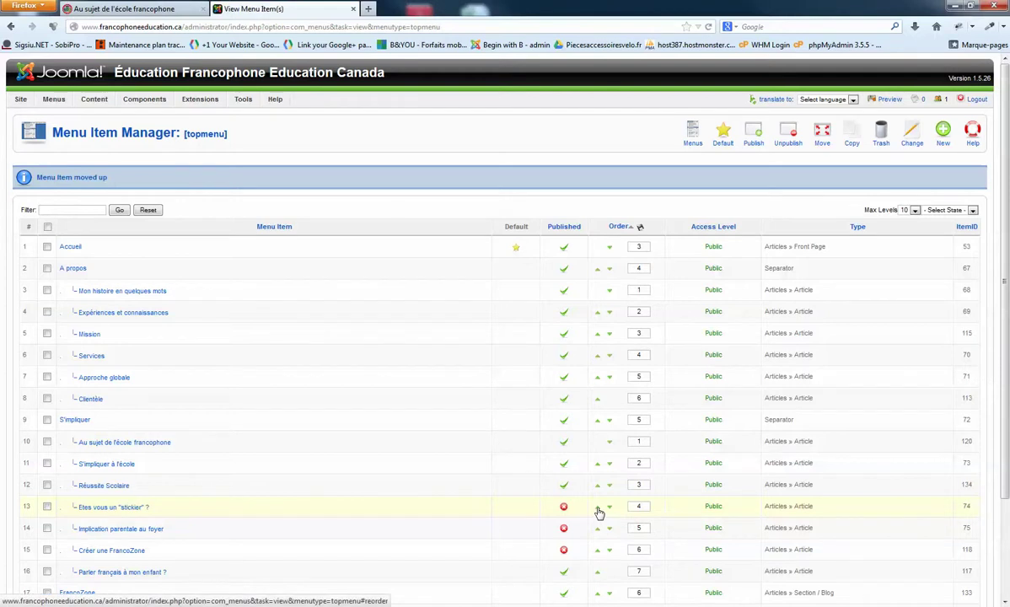
{"action": "left_click", "coordinate": [599, 489]}
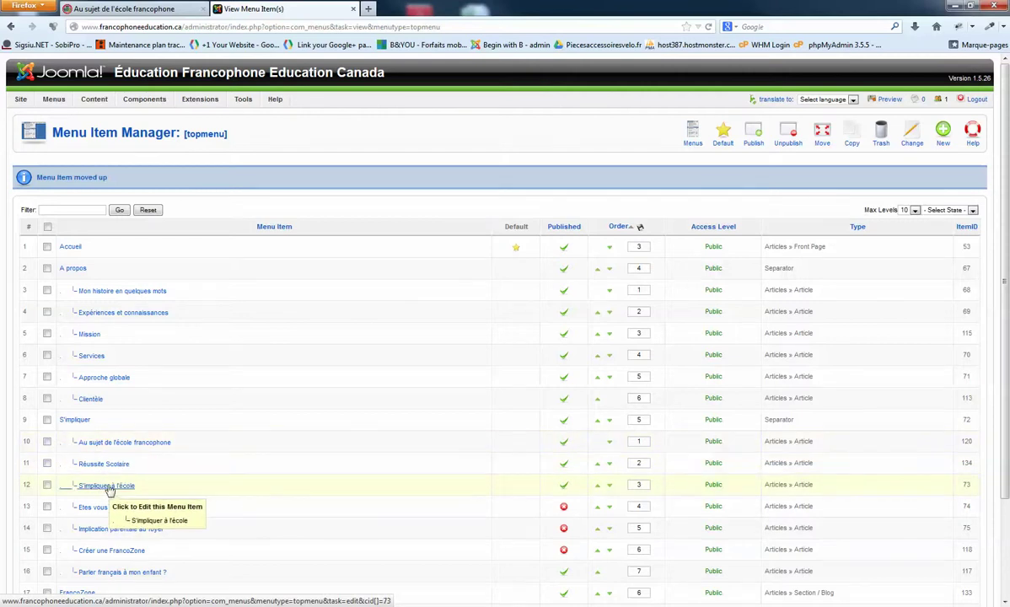
- Reload the public site and open the Réussite Scolaire page under S'impliquer to check the new menu entry
{"action": "left_click", "coordinate": [97, 10]}
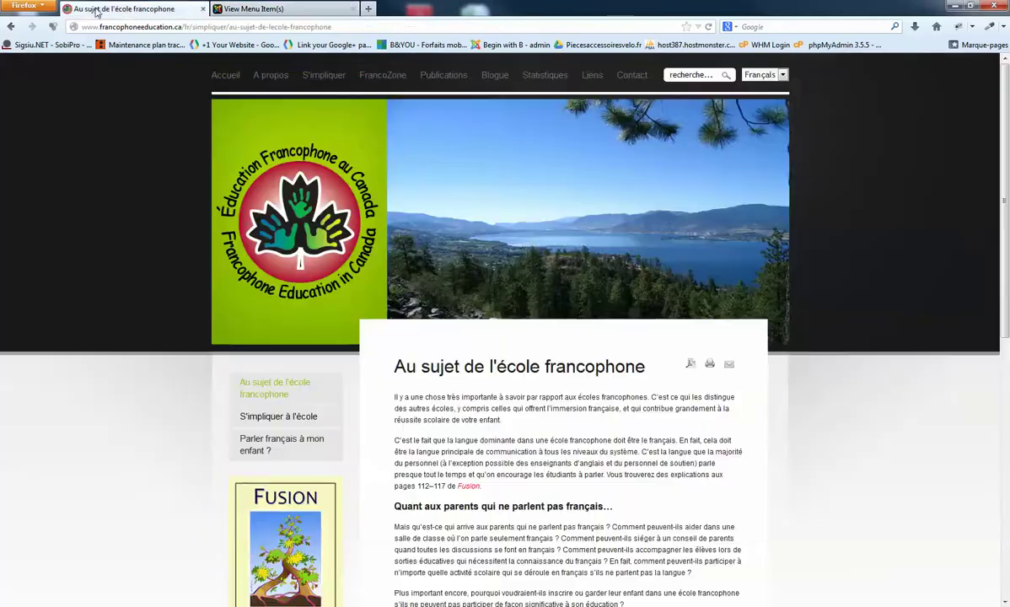
{"action": "left_click", "coordinate": [708, 26]}
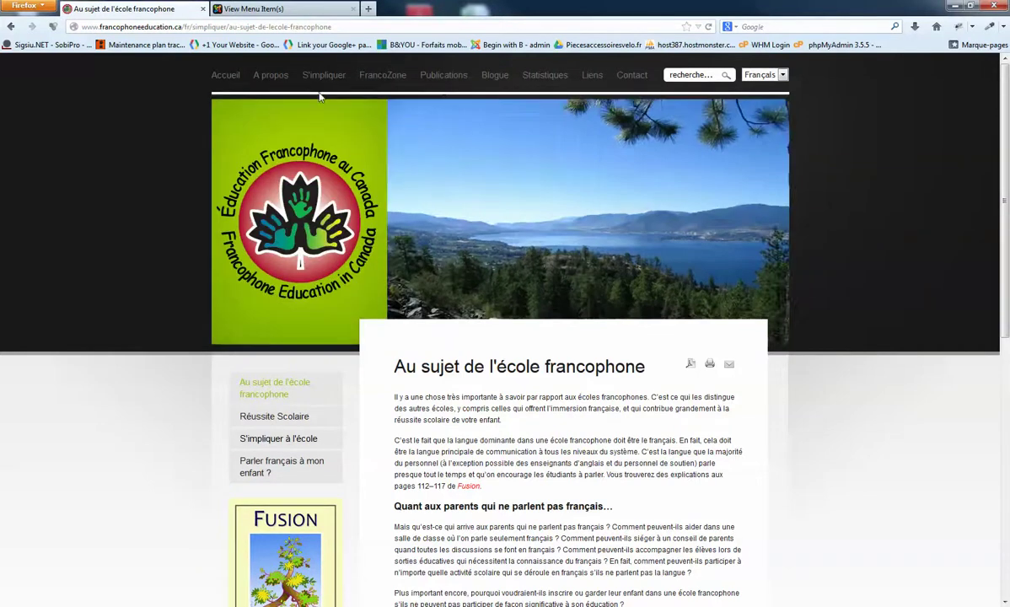
{"action": "mouse_move", "coordinate": [319, 76]}
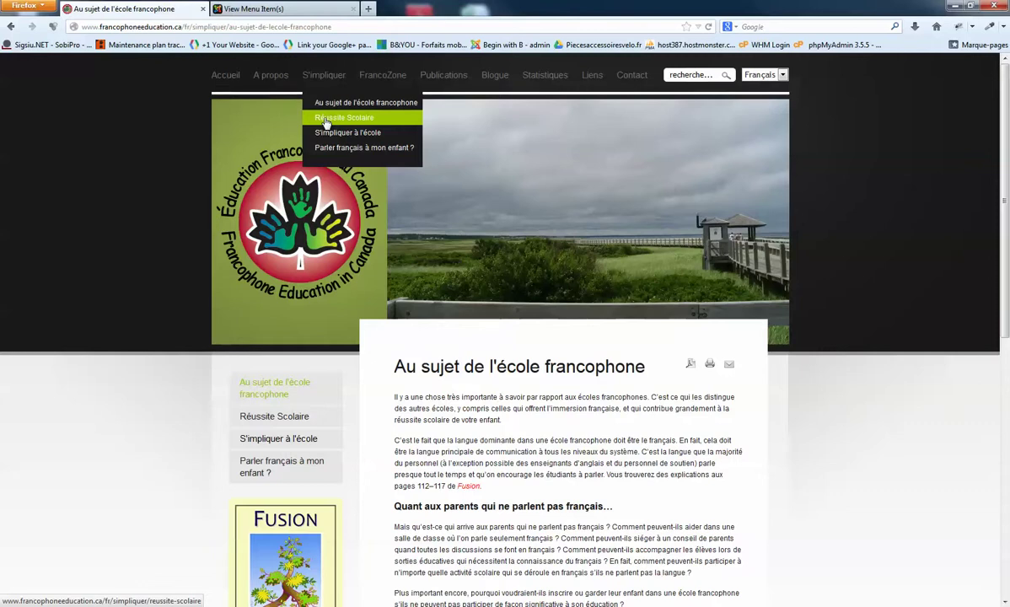
{"action": "left_click", "coordinate": [325, 122]}
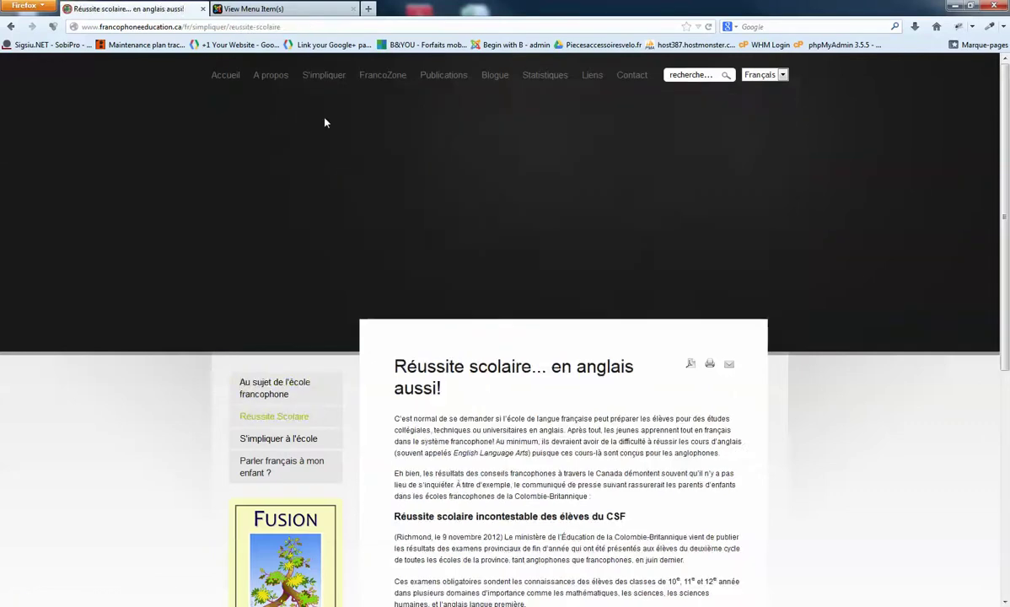
- Examine the Réussite Scolaire page on the public site, including its header area and side menu
{"action": "scroll", "coordinate": [330, 142], "scroll_direction": "down", "scroll_amount": 2}
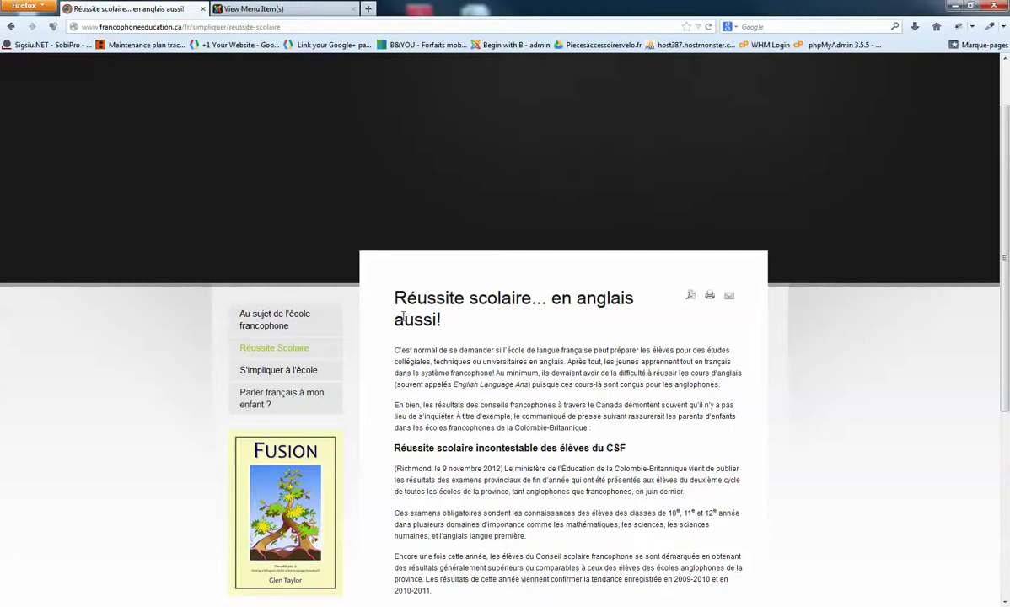
{"action": "scroll", "coordinate": [403, 317], "scroll_direction": "down", "scroll_amount": 2}
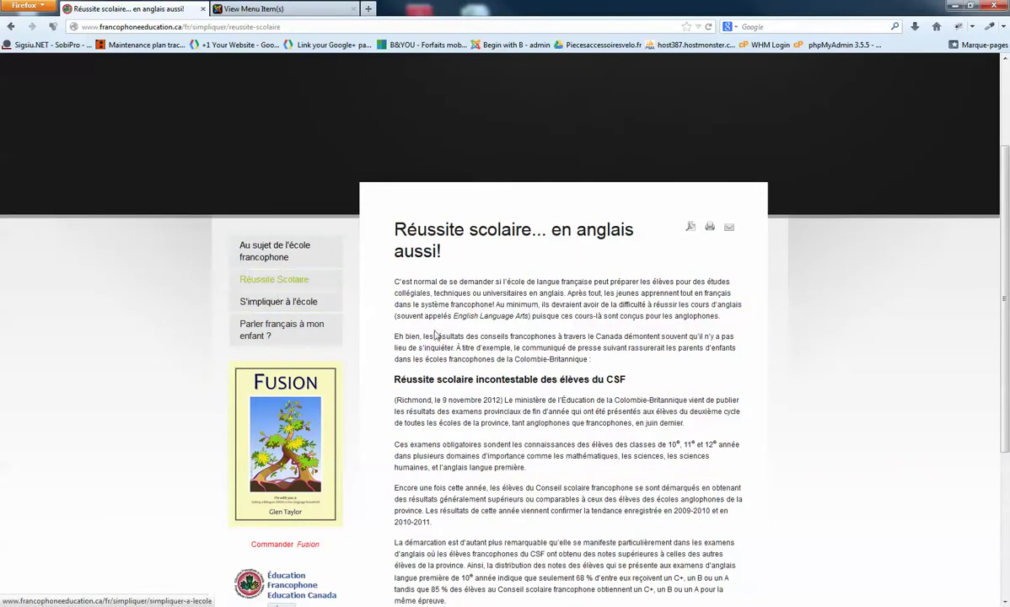
{"action": "scroll", "coordinate": [435, 338], "scroll_direction": "up", "scroll_amount": 4}
{"action": "left_click", "coordinate": [270, 9]}
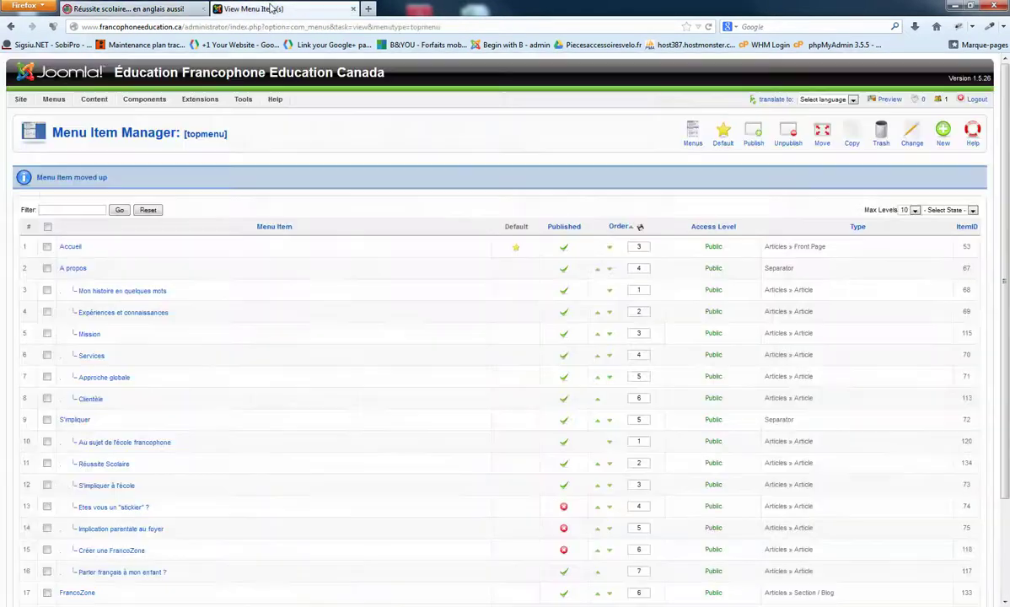
{"action": "left_click", "coordinate": [133, 9]}
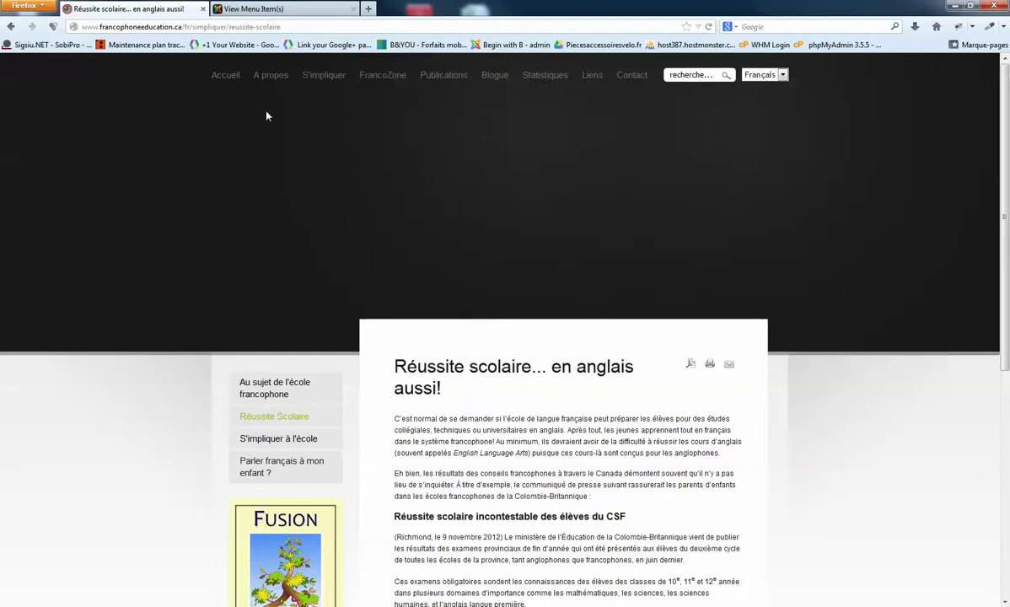
- Open the "Flash header sans son" module for editing from the Joomla Module Manager
{"action": "left_click", "coordinate": [254, 10]}
{"action": "mouse_move", "coordinate": [207, 105]}
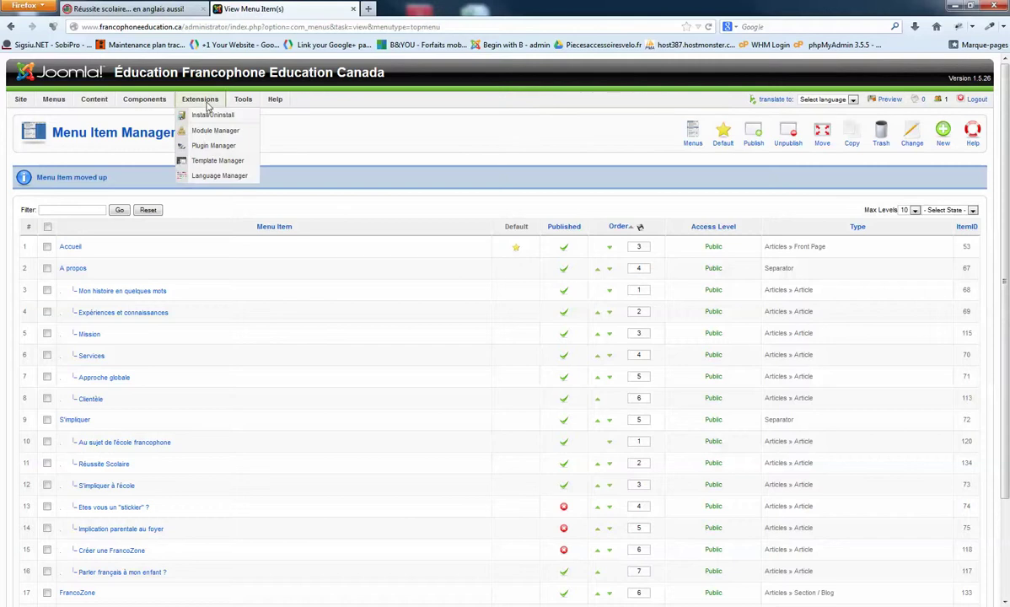
{"action": "left_click", "coordinate": [211, 130]}
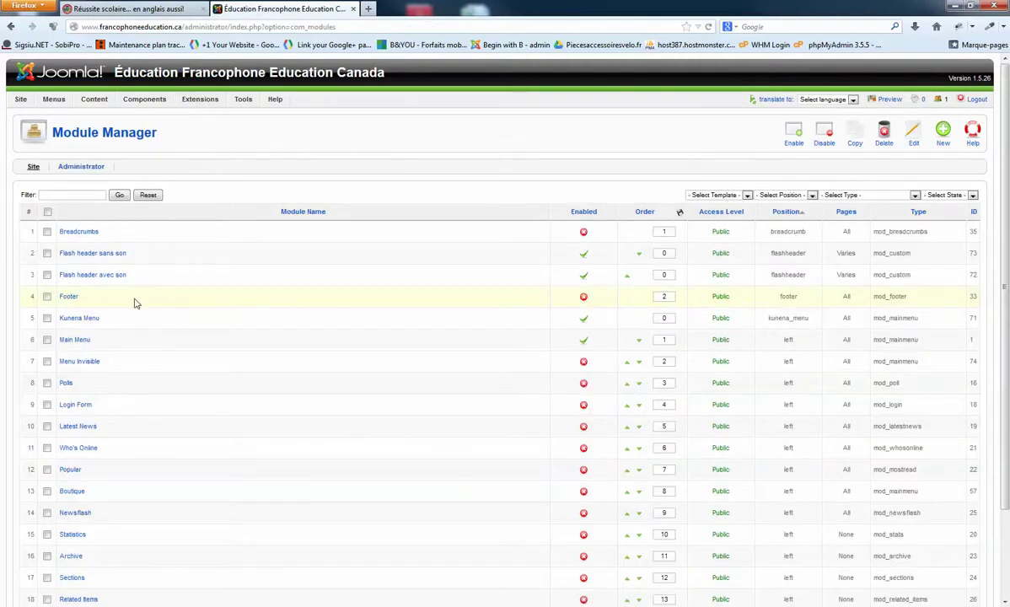
{"action": "left_click", "coordinate": [100, 255]}
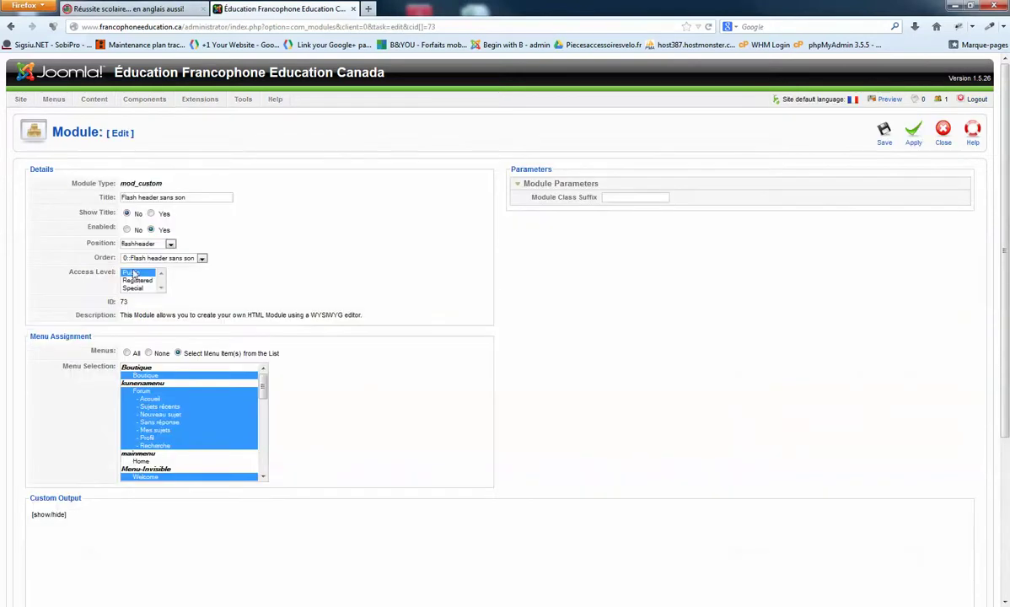
- Add Réussite Scolaire to the module's menu assignment, keeping the existing selections, and apply the change
{"action": "scroll", "coordinate": [344, 358], "scroll_direction": "down", "scroll_amount": 2}
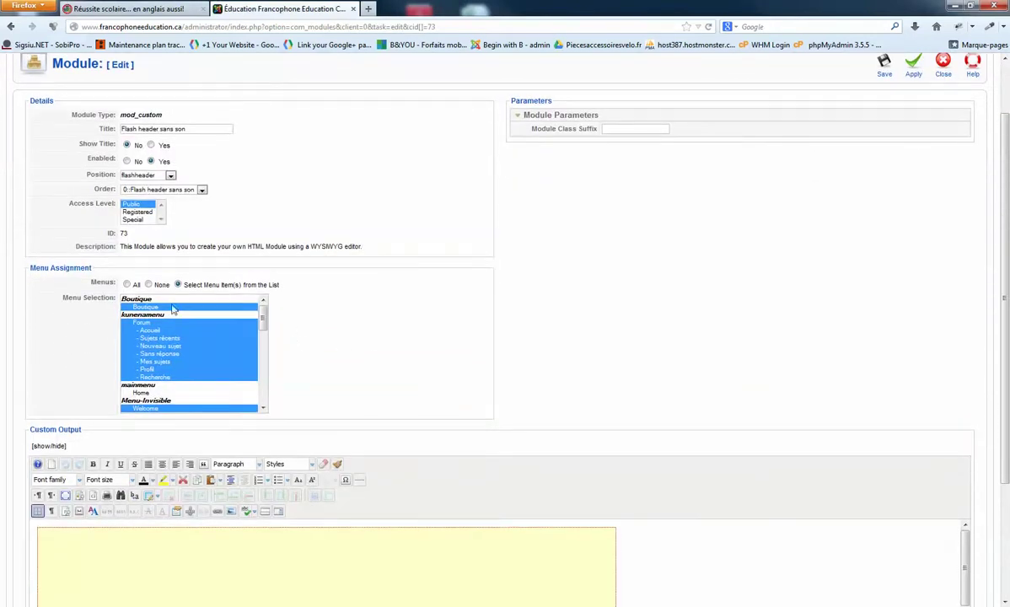
{"action": "left_click_drag", "start_coordinate": [264, 314], "coordinate": [263, 340]}
{"action": "scroll", "coordinate": [214, 329], "scroll_direction": "down", "scroll_amount": 1}
{"action": "scroll", "coordinate": [264, 334], "scroll_direction": "up", "scroll_amount": 2}
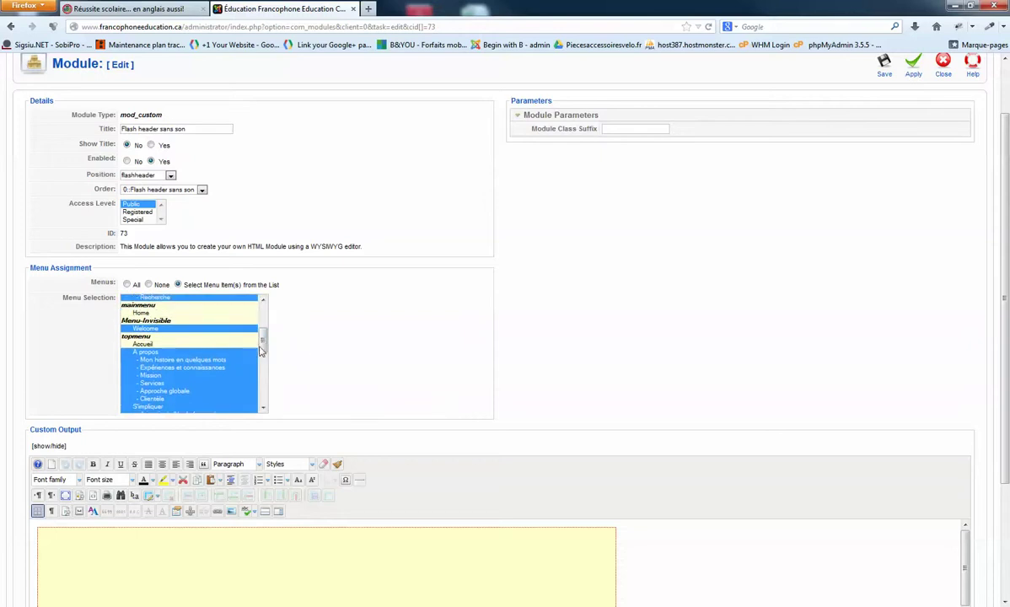
{"action": "left_click_drag", "start_coordinate": [264, 341], "coordinate": [264, 361]}
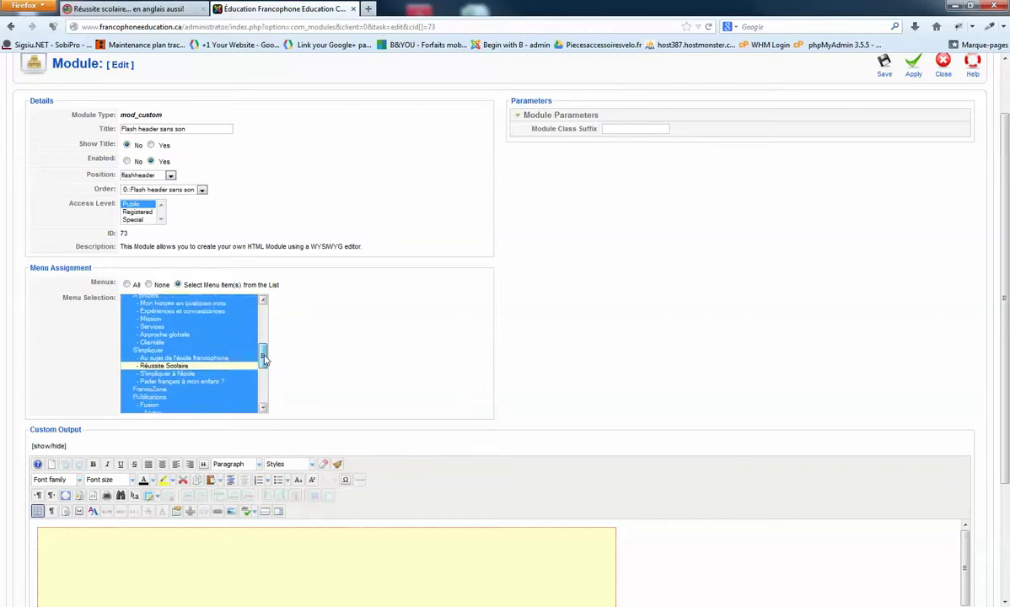
{"action": "left_click", "coordinate": [189, 358], "text": "ctrl"}
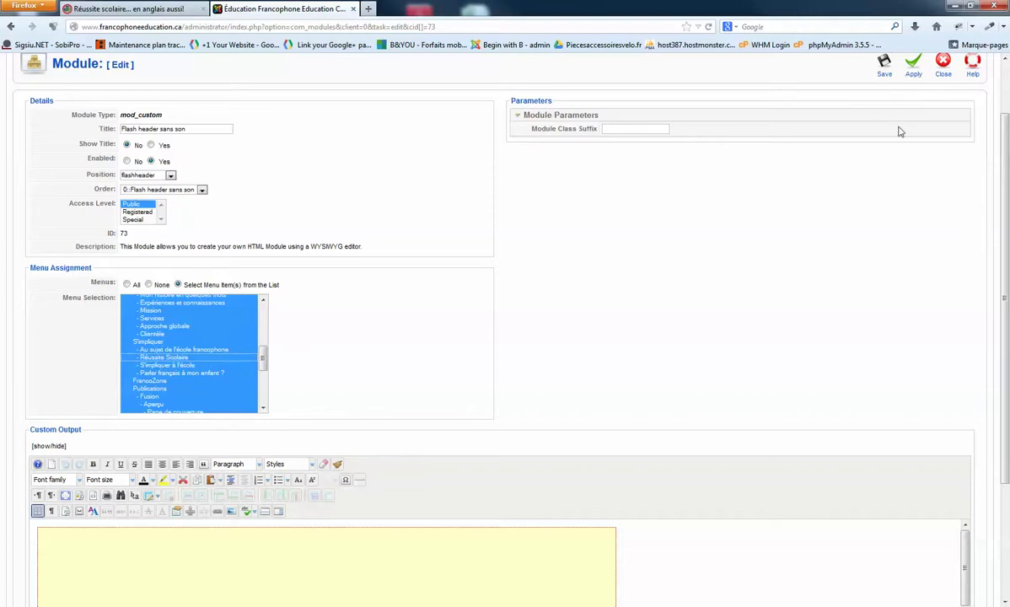
{"action": "left_click", "coordinate": [914, 68]}
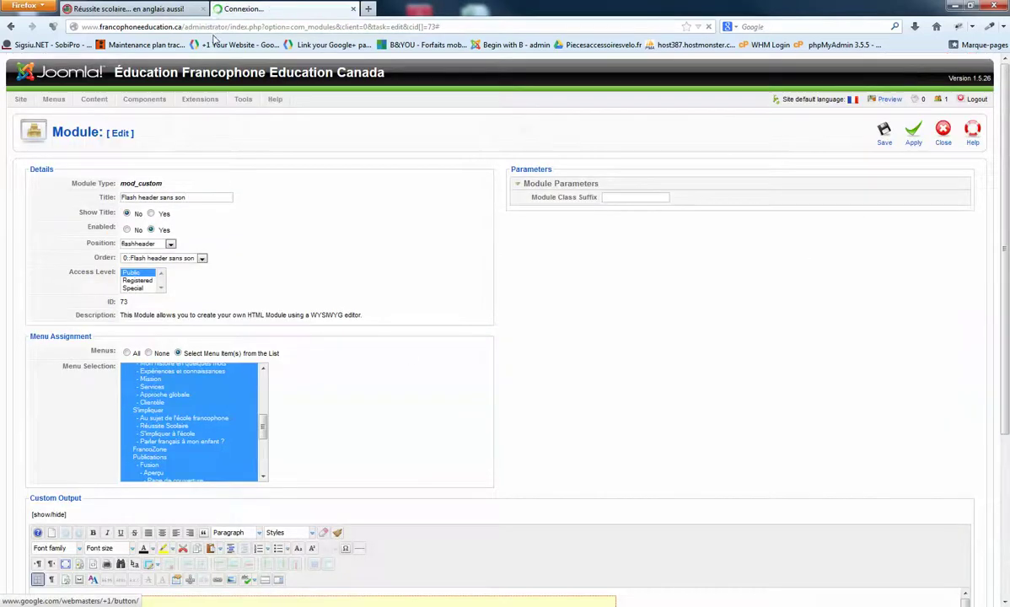
- Check the header on the public Réussite Scolaire page, then return to the module and close it
{"action": "left_click", "coordinate": [135, 10]}
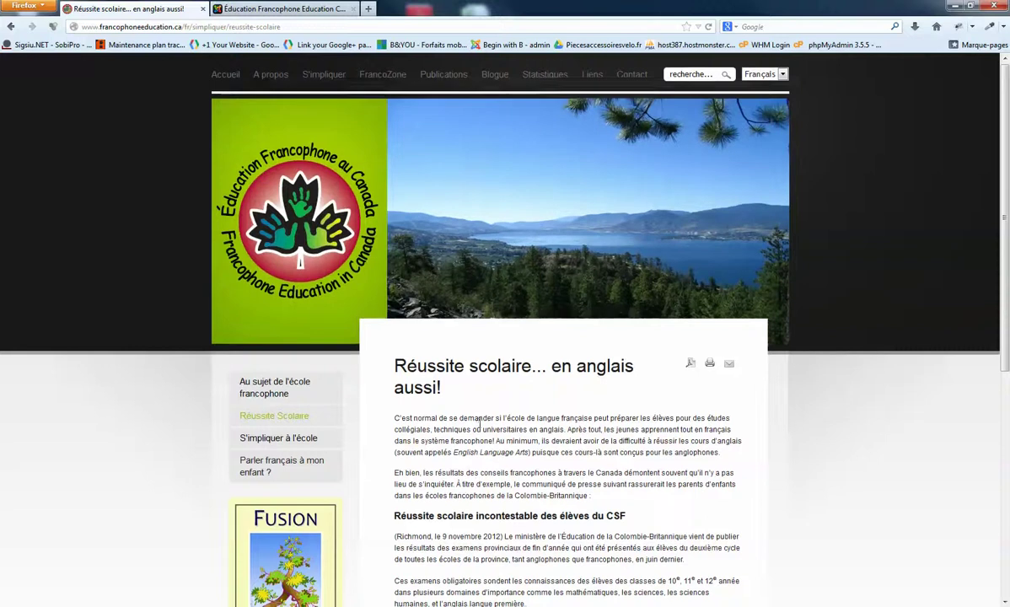
{"action": "scroll", "coordinate": [479, 424], "scroll_direction": "down", "scroll_amount": 1}
{"action": "scroll", "coordinate": [590, 253], "scroll_direction": "up", "scroll_amount": 1}
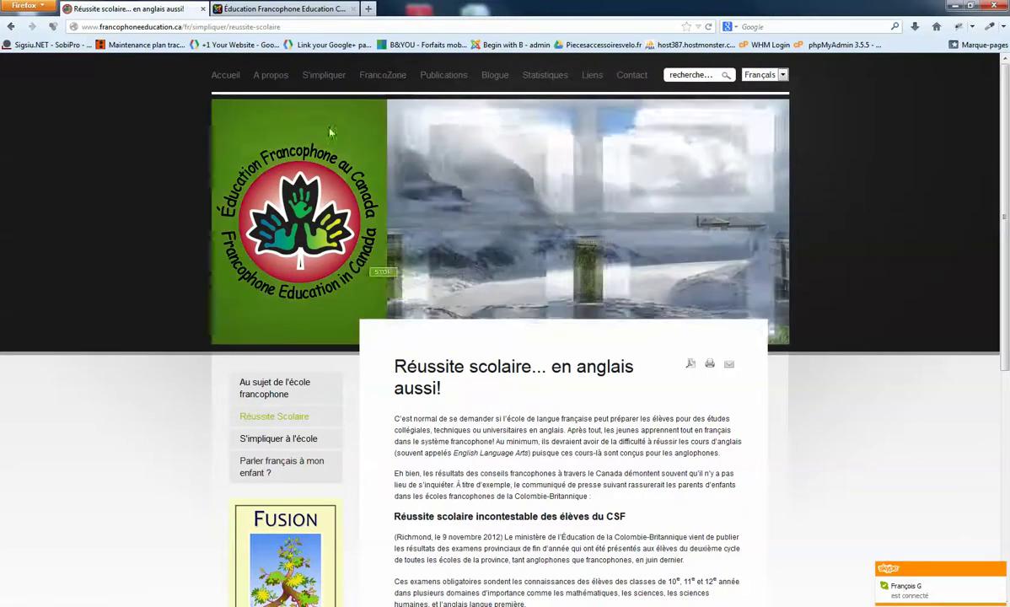
{"action": "left_click", "coordinate": [273, 12]}
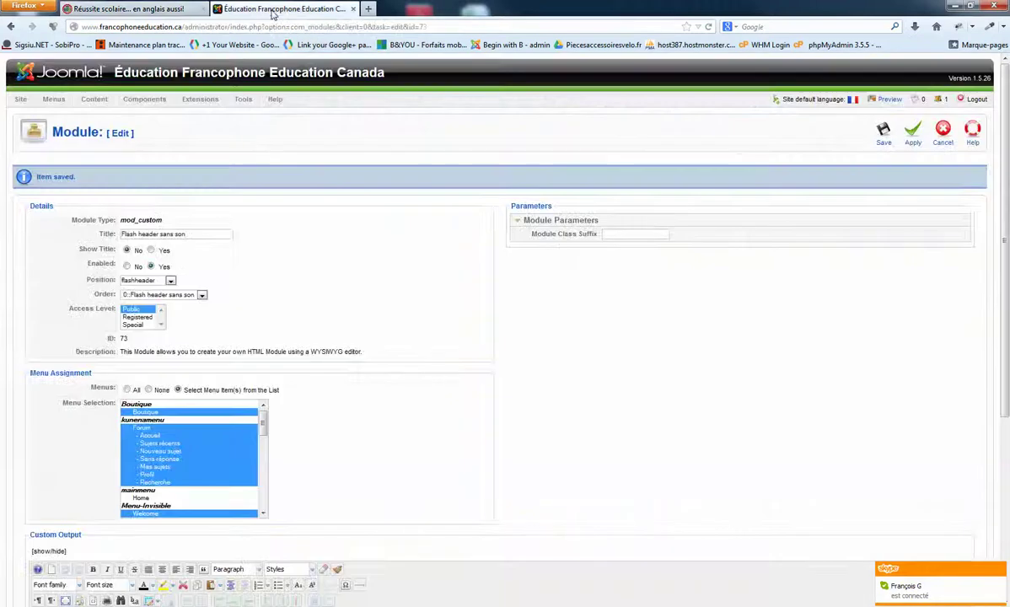
{"action": "left_click", "coordinate": [942, 135]}
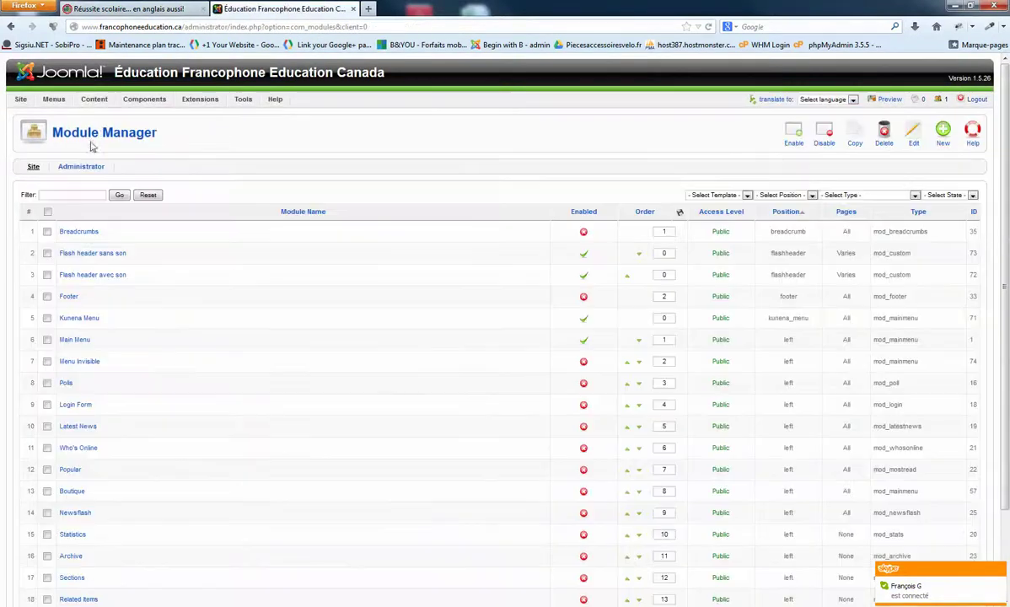
- Start a new Top Menu item of the Article Layout type
{"action": "mouse_move", "coordinate": [53, 100]}
{"action": "left_click", "coordinate": [59, 160]}
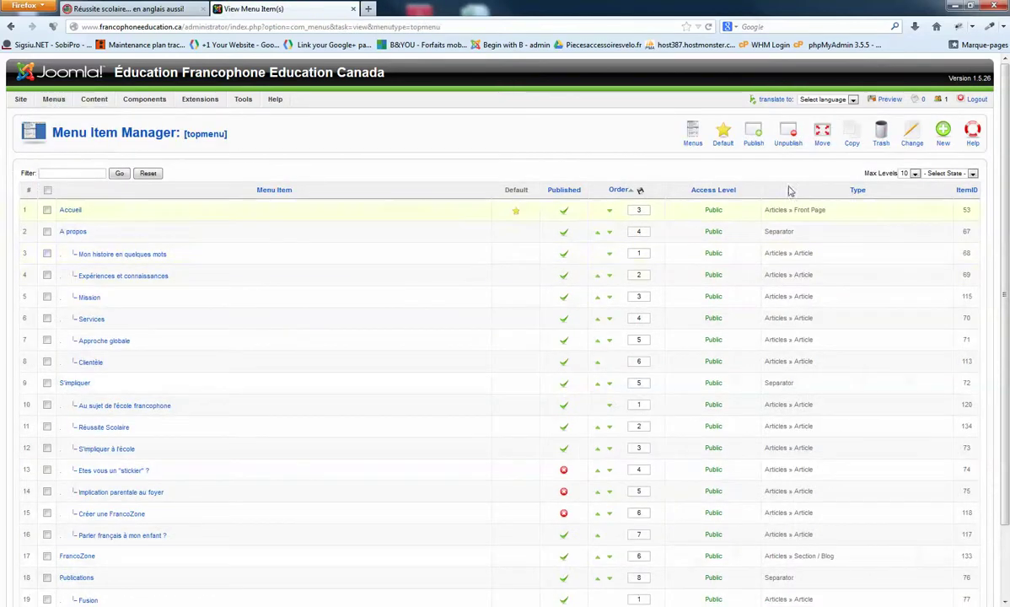
{"action": "left_click", "coordinate": [944, 135]}
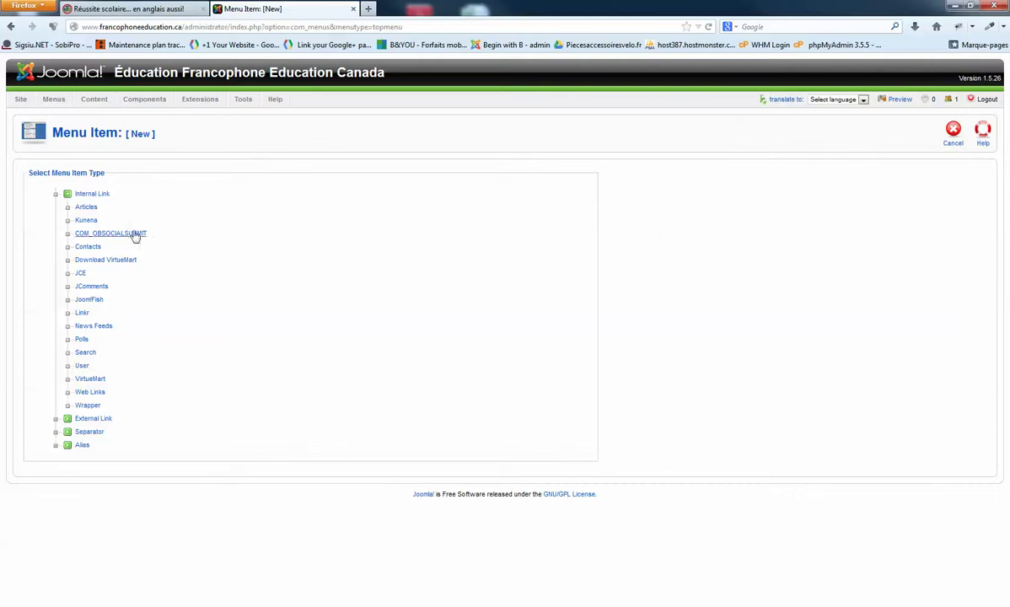
{"action": "left_click", "coordinate": [86, 209]}
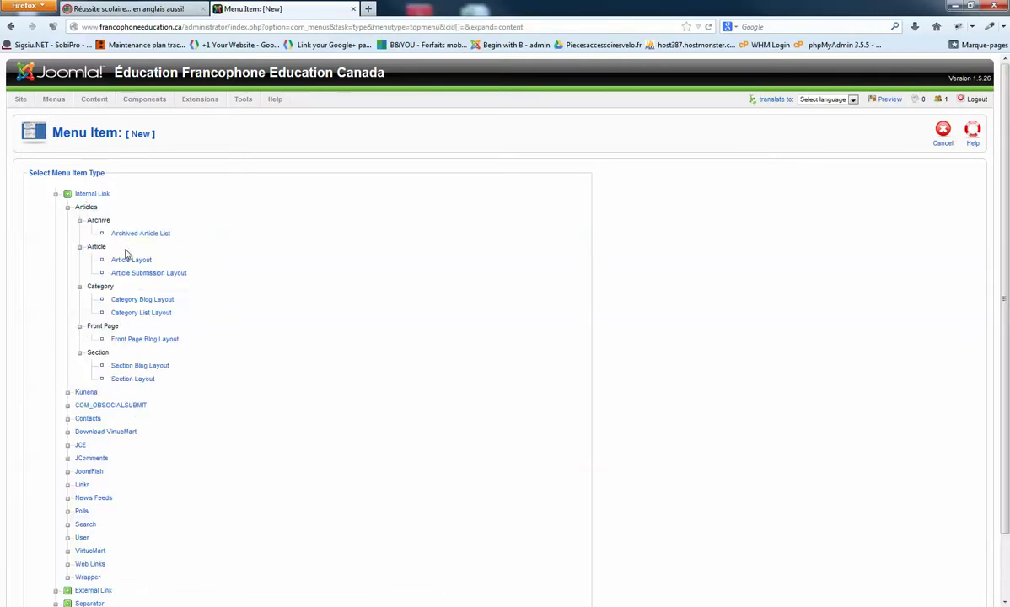
{"action": "left_click", "coordinate": [123, 262]}
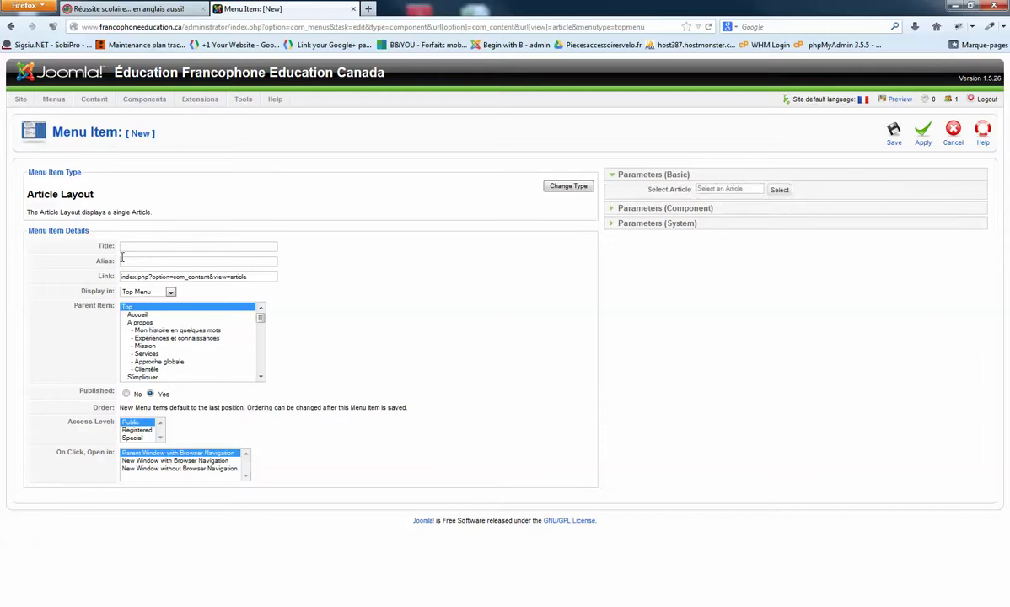
- Filter the article list by the FrancoZone section, choose the article "Voir loin" and title the menu item "Voir loin"
{"action": "left_click", "coordinate": [778, 191]}
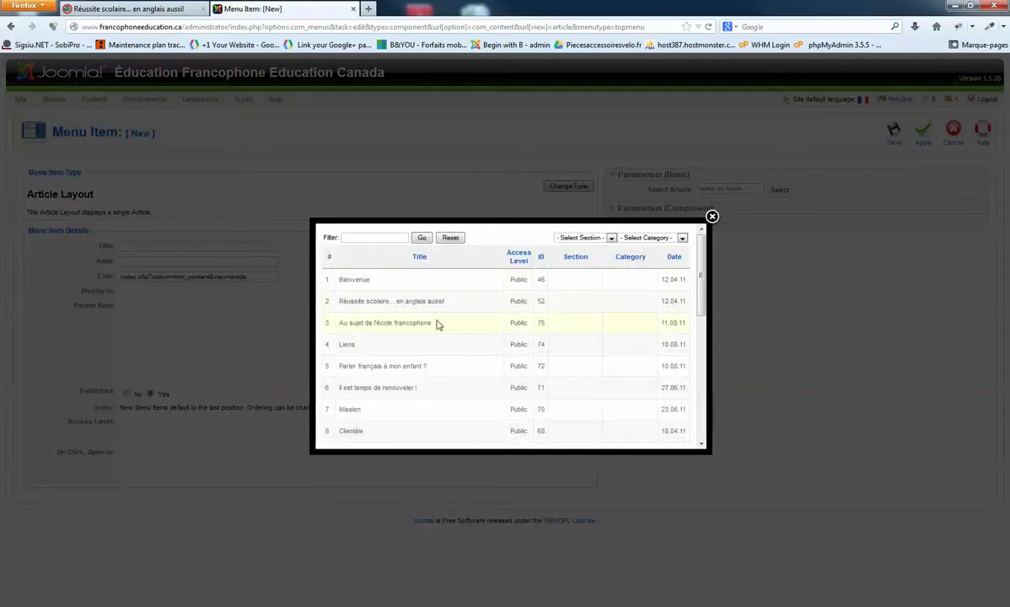
{"action": "scroll", "coordinate": [426, 325], "scroll_direction": "down", "scroll_amount": 5}
{"action": "scroll", "coordinate": [427, 327], "scroll_direction": "up", "scroll_amount": 5}
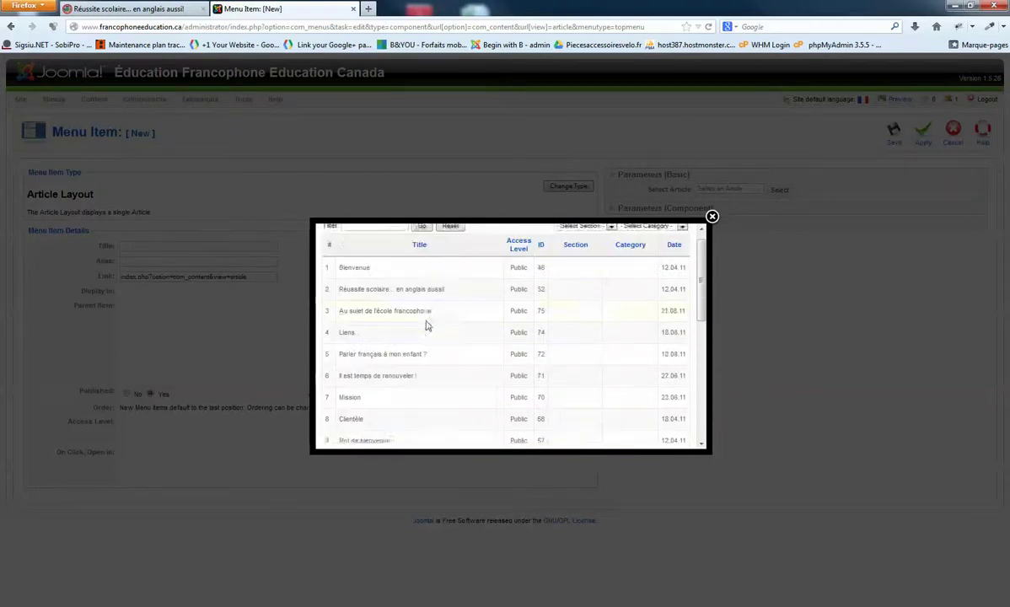
{"action": "scroll", "coordinate": [426, 325], "scroll_direction": "up", "scroll_amount": 1}
{"action": "left_click", "coordinate": [585, 239]}
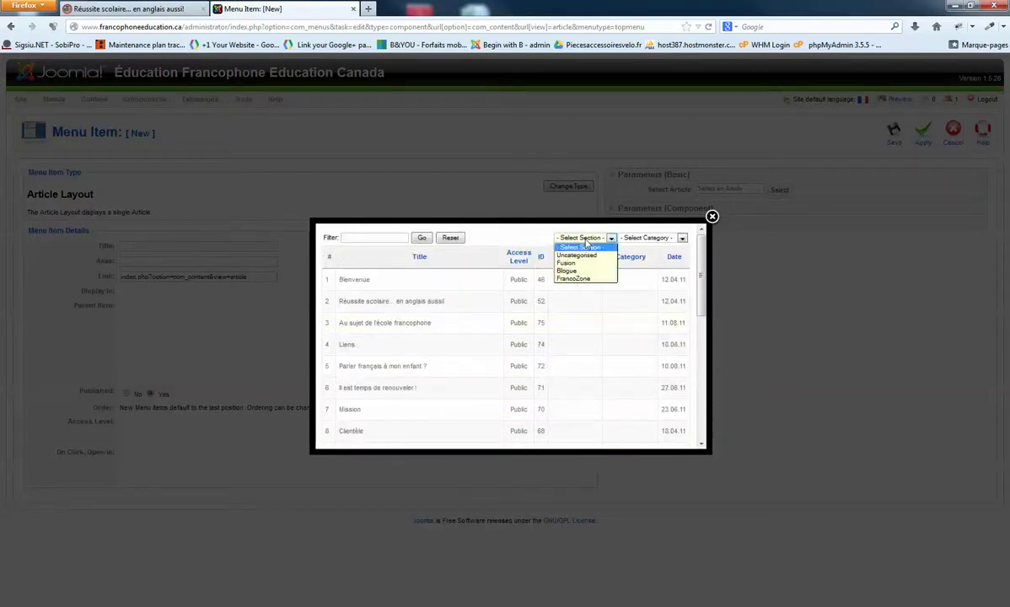
{"action": "left_click", "coordinate": [574, 279]}
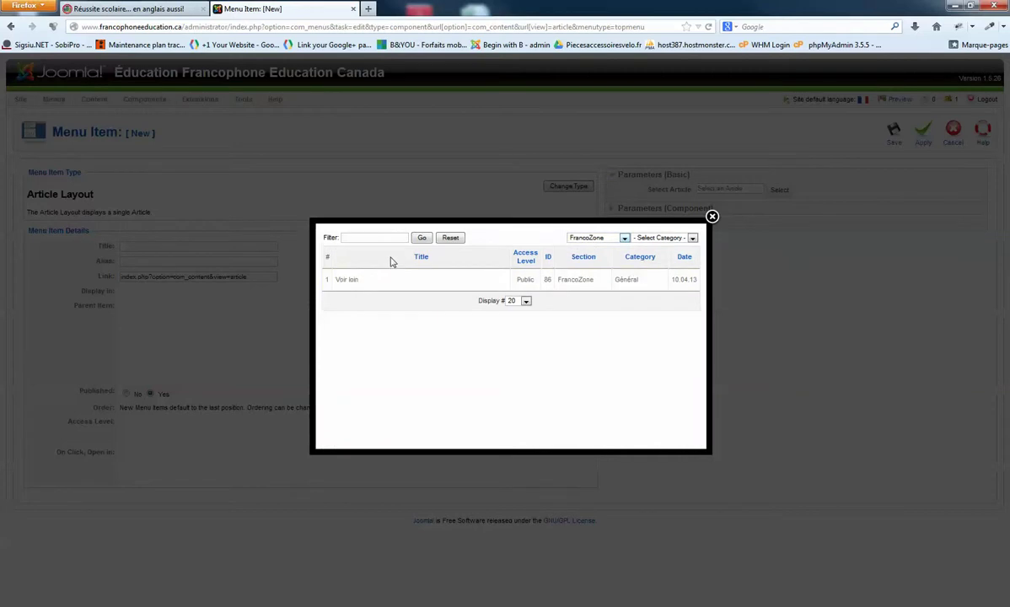
{"action": "left_click", "coordinate": [348, 281]}
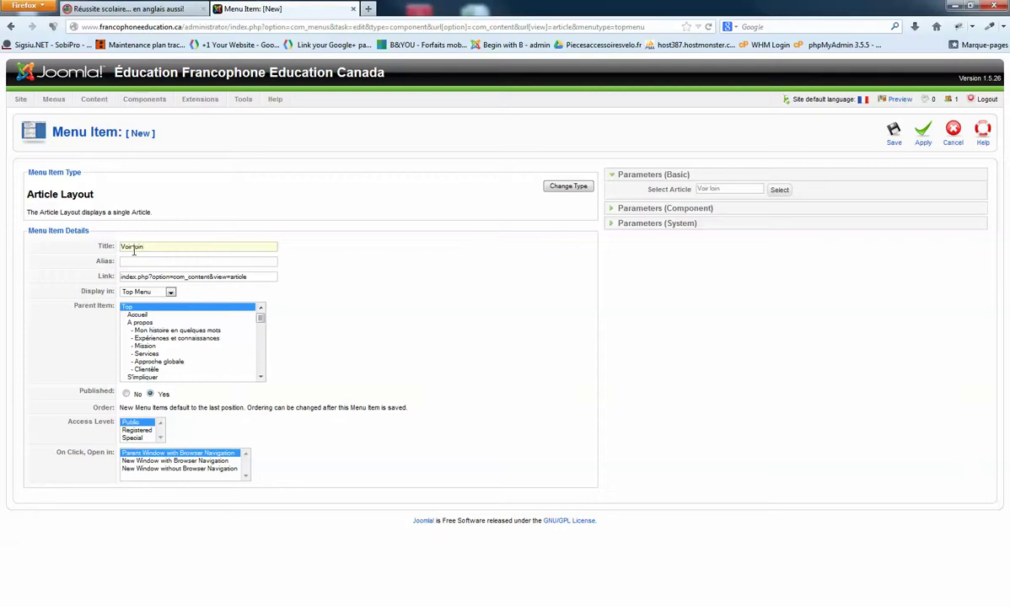
- Set FrancoZone as the parent of the "Voir loin" menu item and apply the change
{"action": "left_click", "coordinate": [261, 320]}
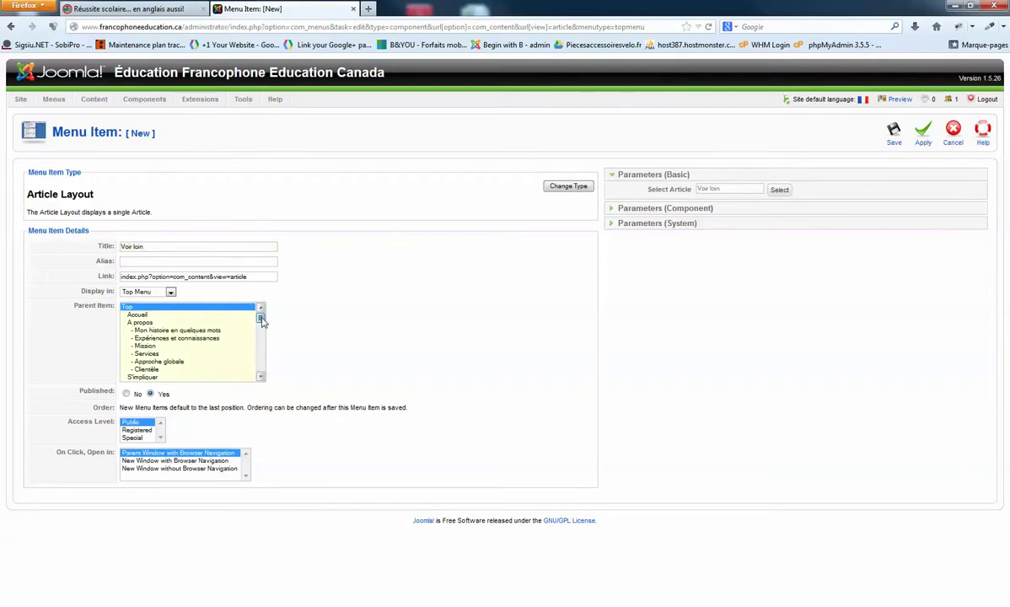
{"action": "left_click_drag", "start_coordinate": [261, 321], "coordinate": [260, 337]}
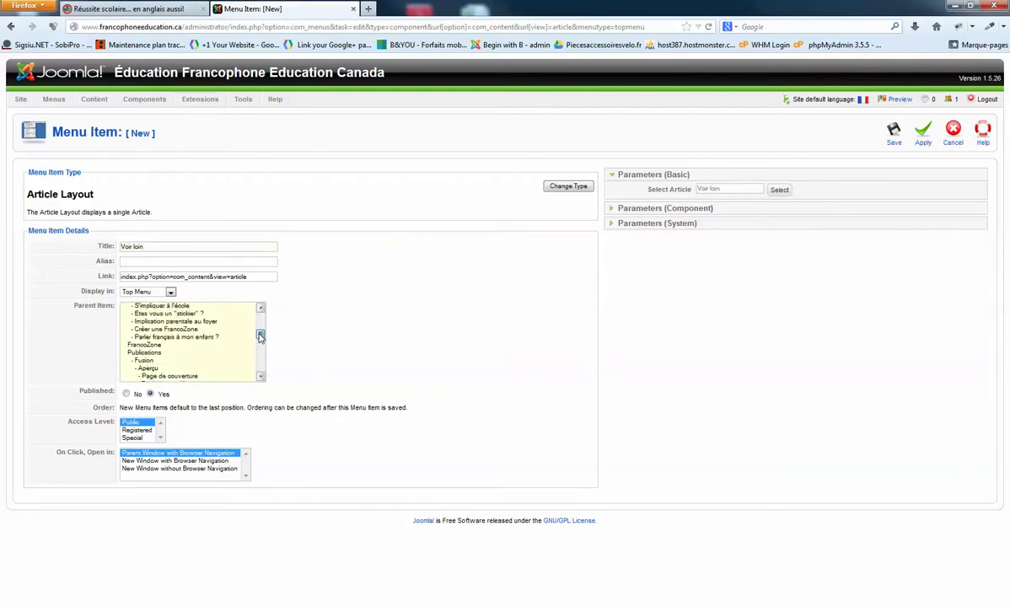
{"action": "left_click", "coordinate": [154, 345]}
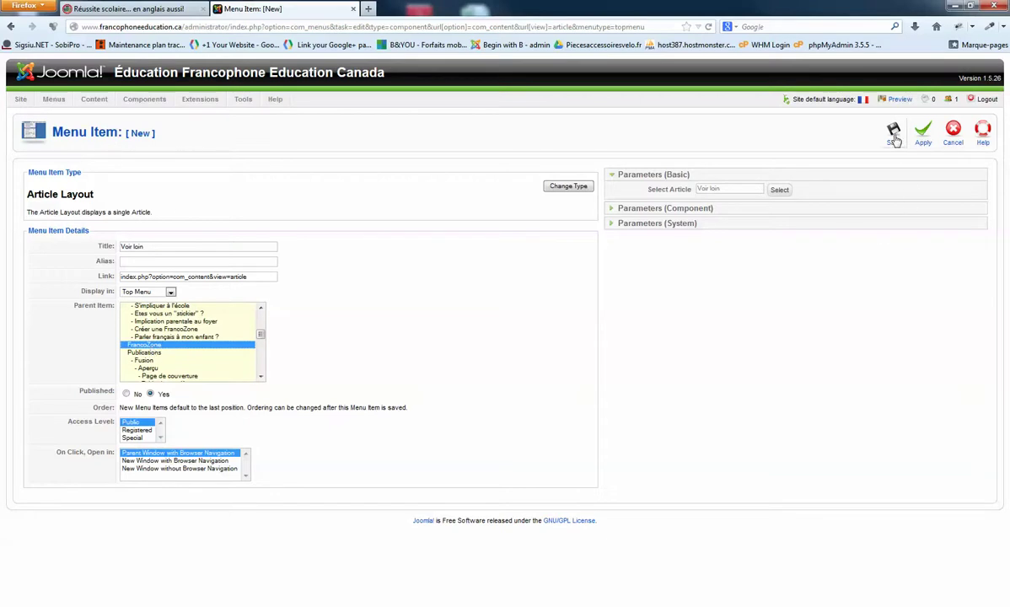
{"action": "left_click", "coordinate": [923, 136]}
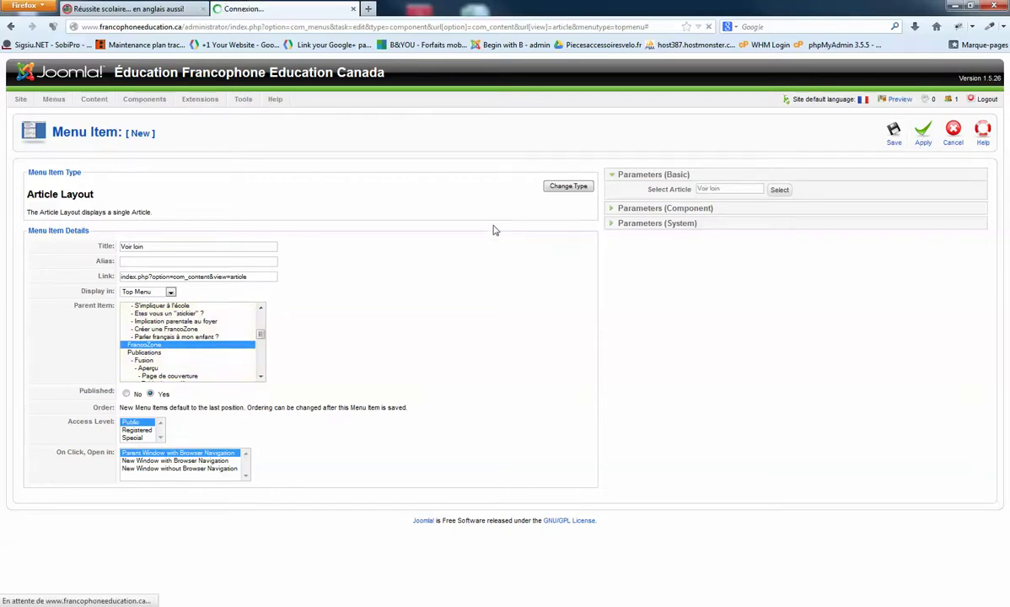
- Reload the public site, review the "Voir loin" page under FrancoZone, and return to the menu item in the administration
{"action": "left_click", "coordinate": [108, 9]}
{"action": "left_click", "coordinate": [708, 26]}
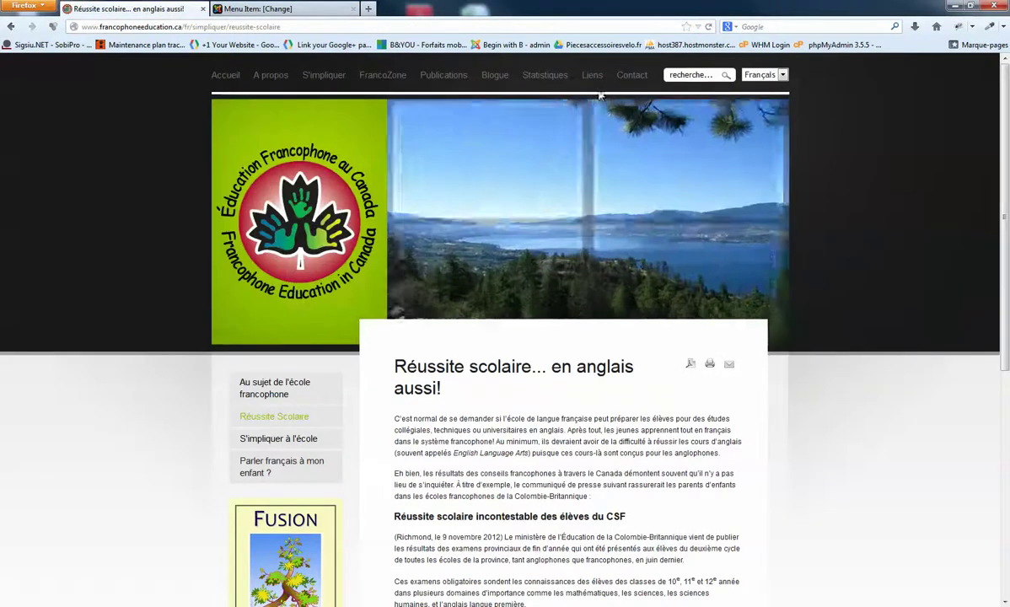
{"action": "mouse_move", "coordinate": [379, 84]}
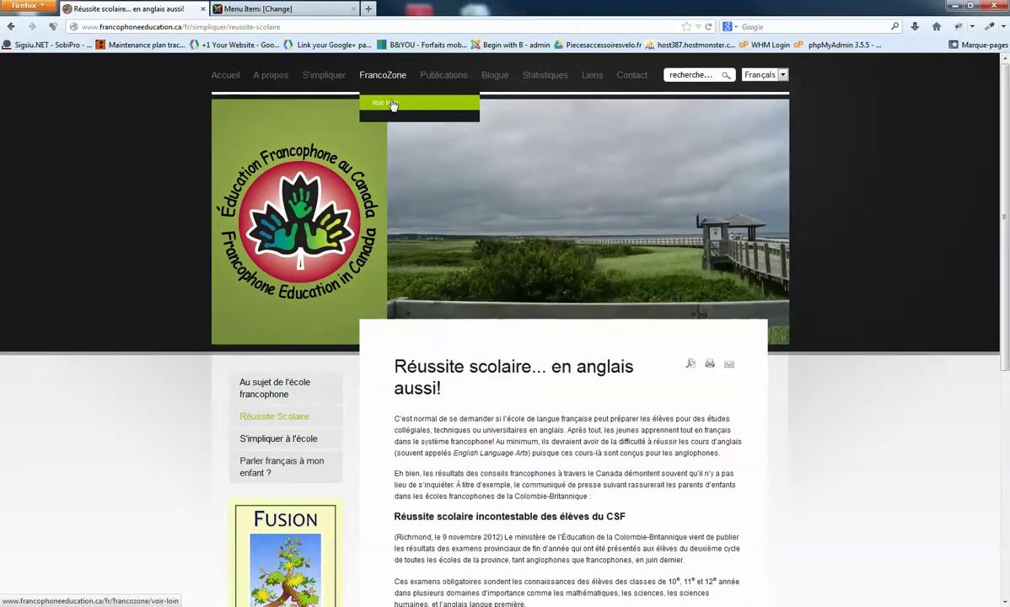
{"action": "left_click", "coordinate": [390, 103]}
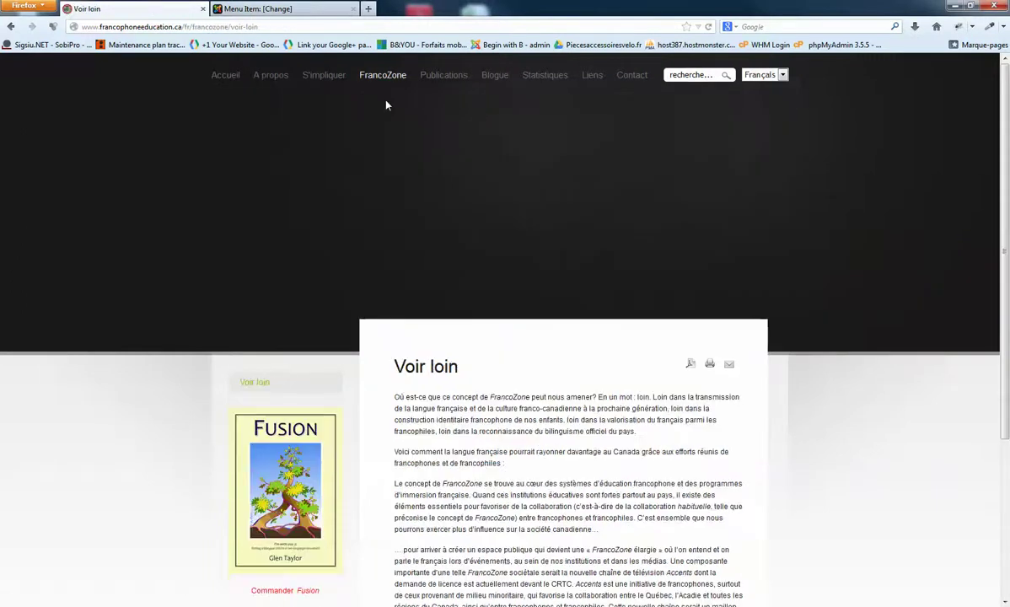
{"action": "scroll", "coordinate": [434, 363], "scroll_direction": "down", "scroll_amount": 5}
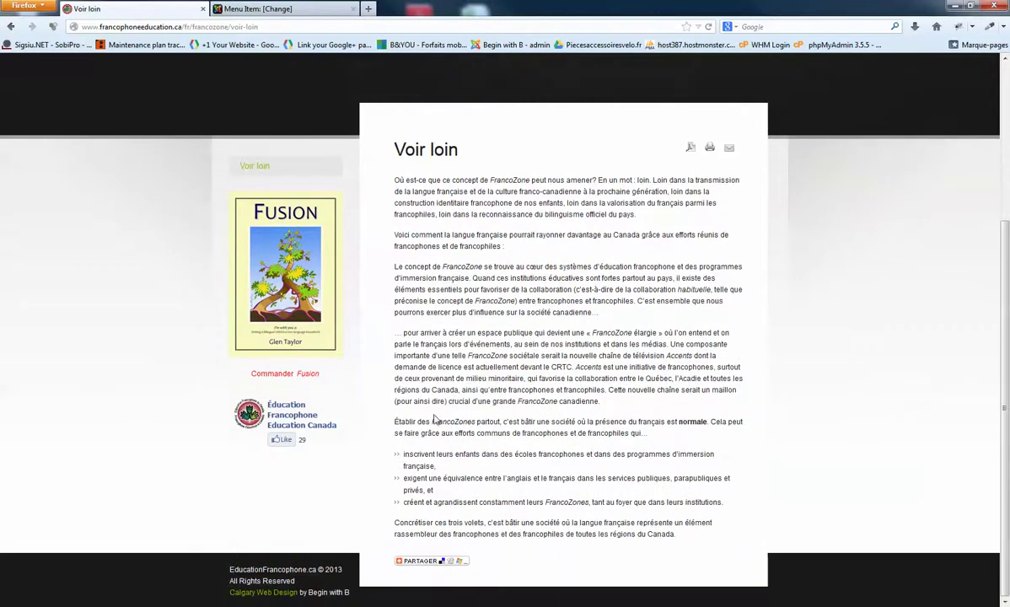
{"action": "scroll", "coordinate": [434, 419], "scroll_direction": "up", "scroll_amount": 5}
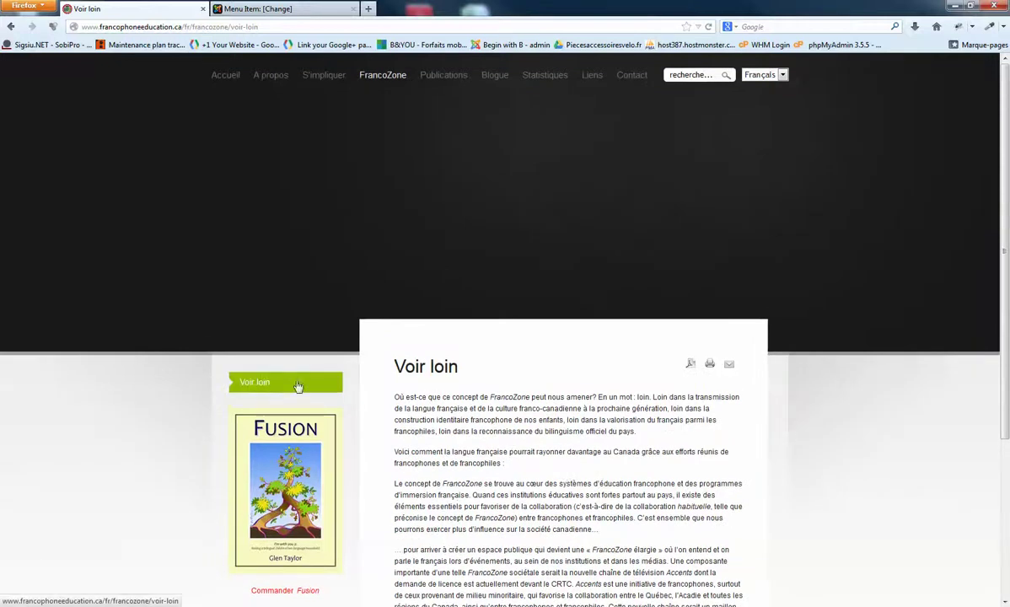
{"action": "left_click", "coordinate": [278, 9]}
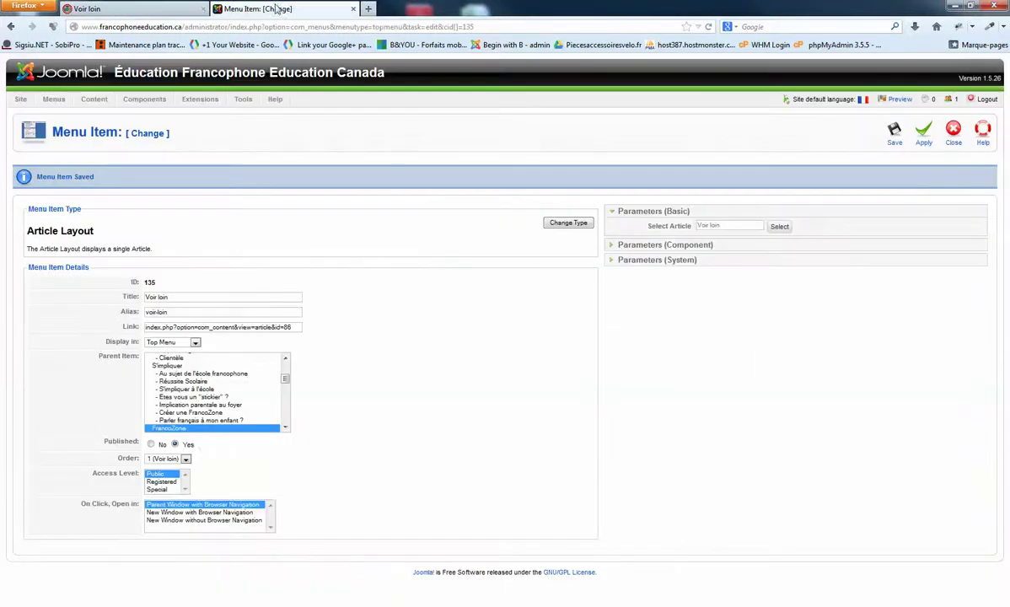
- Check the public site's top menu against the parent item list, and close the "Voir loin" menu item without further changes
{"action": "left_click", "coordinate": [126, 8]}
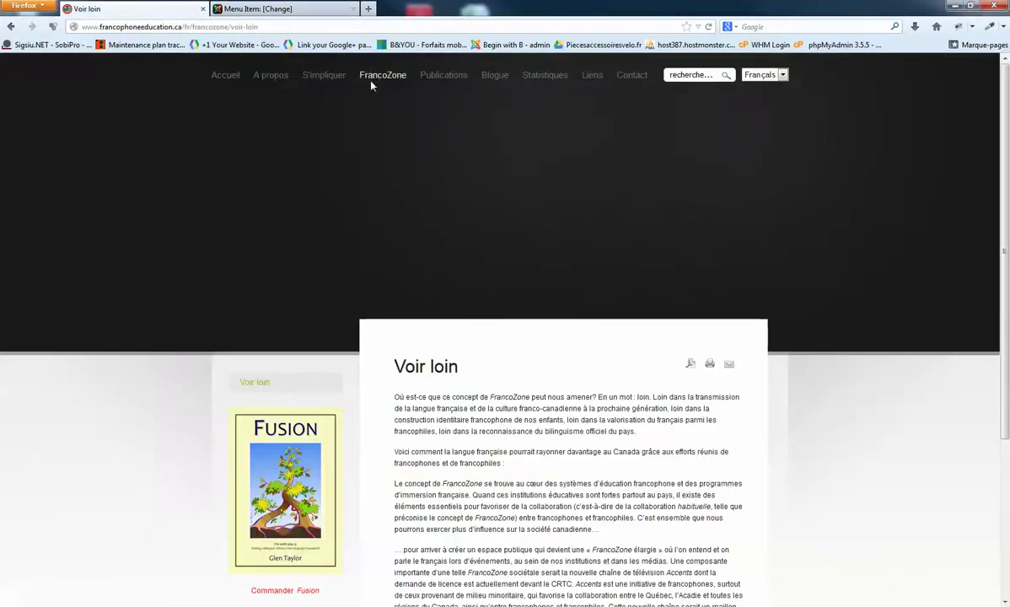
{"action": "mouse_move", "coordinate": [371, 81]}
{"action": "left_click", "coordinate": [267, 10]}
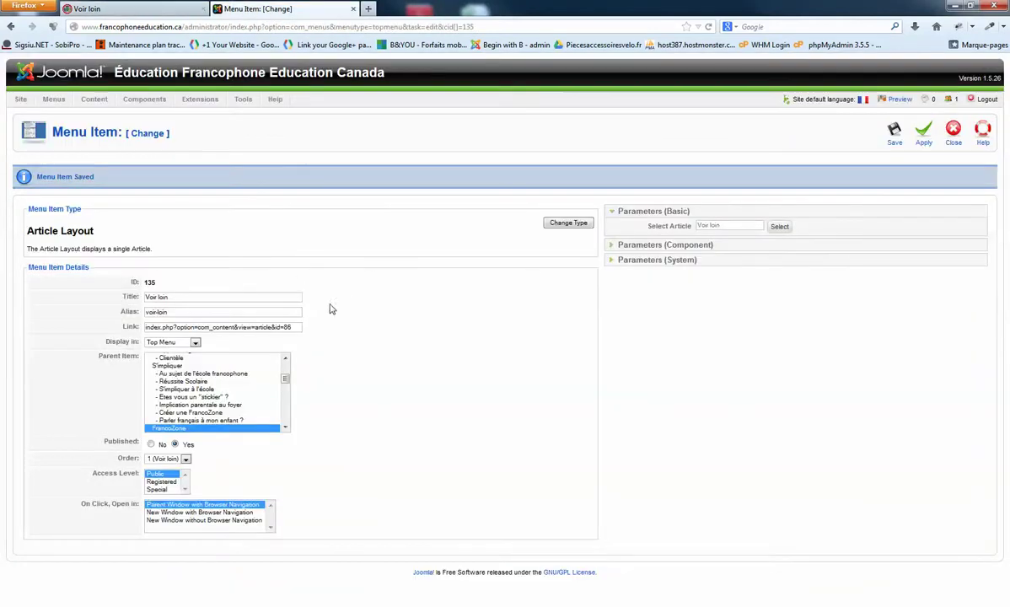
{"action": "scroll", "coordinate": [268, 358], "scroll_direction": "down", "scroll_amount": 1}
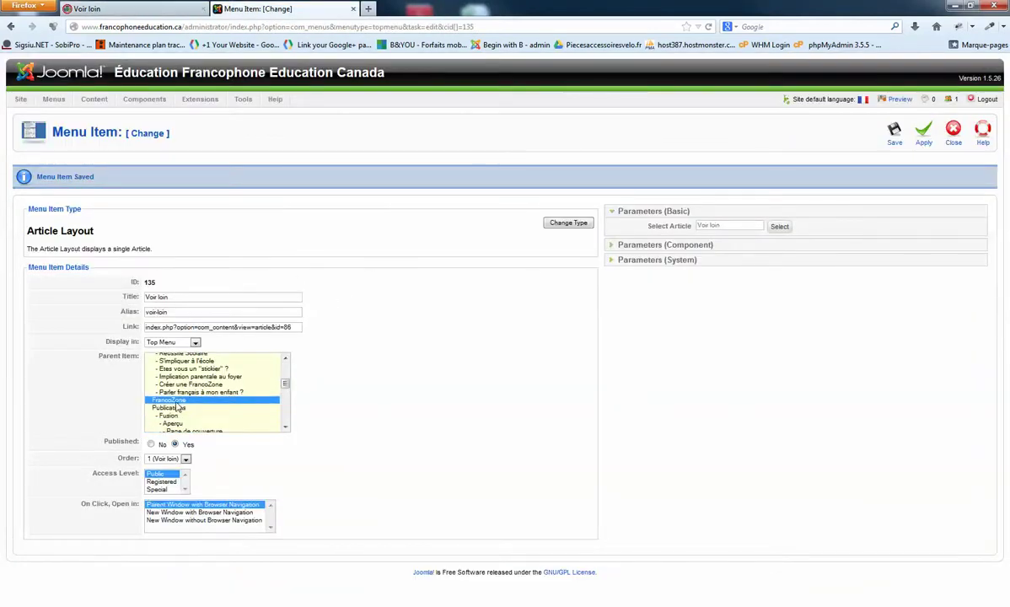
{"action": "scroll", "coordinate": [270, 367], "scroll_direction": "up", "scroll_amount": 5}
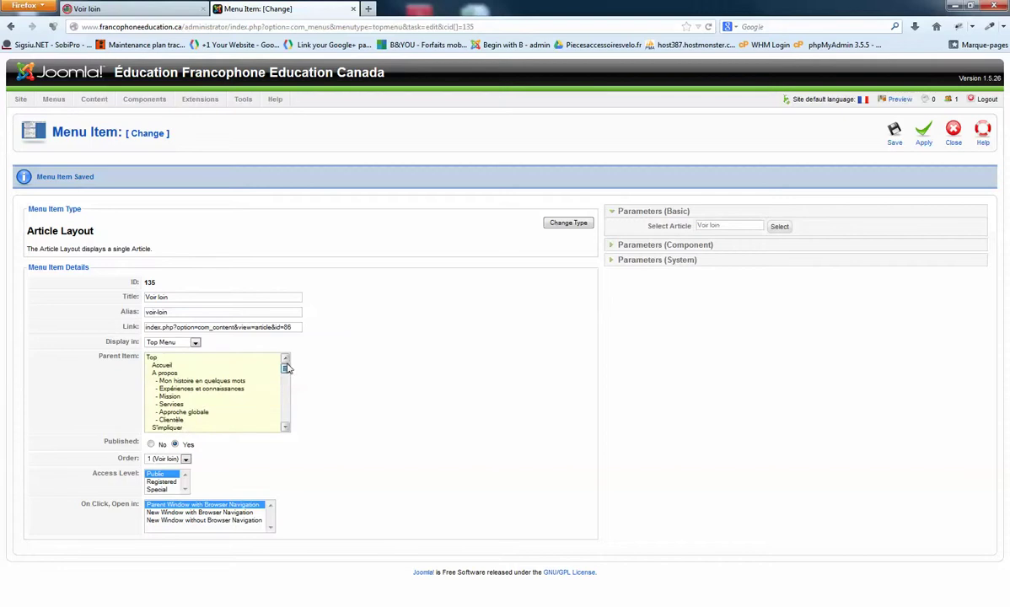
{"action": "left_click", "coordinate": [954, 132]}
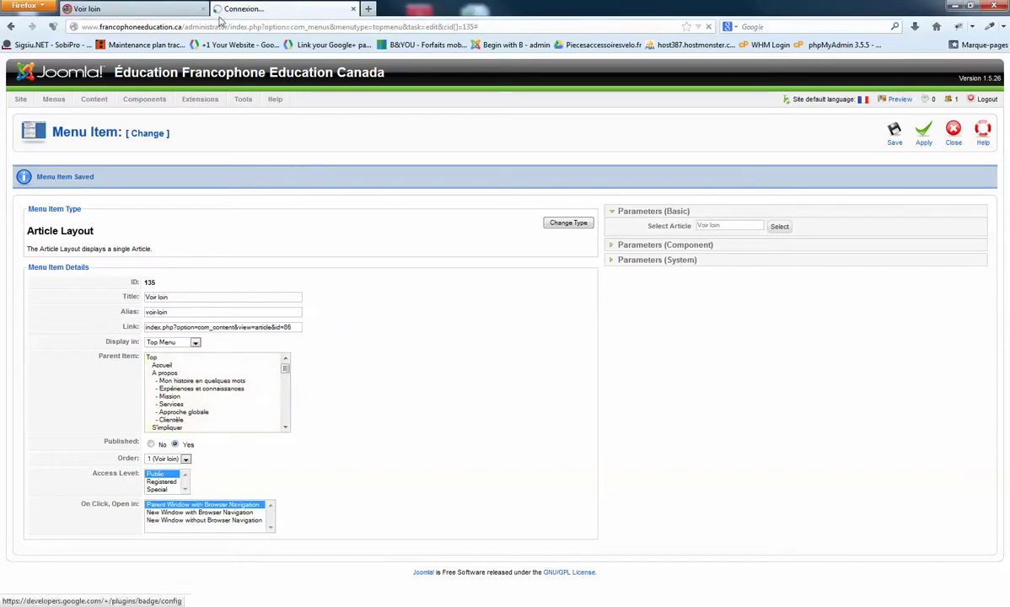
{"action": "left_click", "coordinate": [155, 10]}
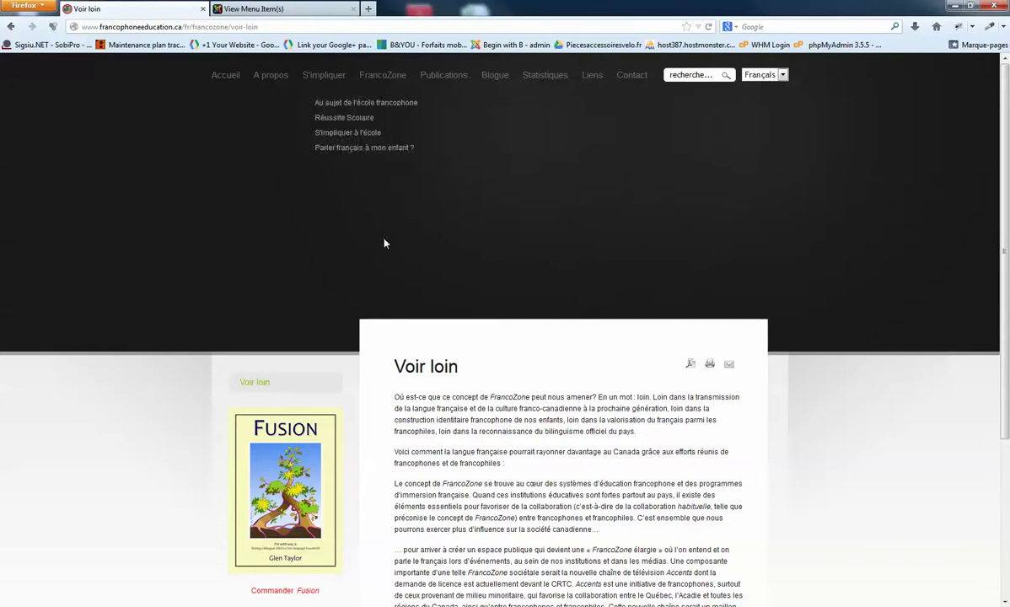
{"action": "left_click", "coordinate": [253, 9]}
- Add "Voir loin" to the menu items assigned to the "Flash header sans son" module, keeping the existing selections, and save the module
{"action": "mouse_move", "coordinate": [243, 100]}
{"action": "mouse_move", "coordinate": [200, 100]}
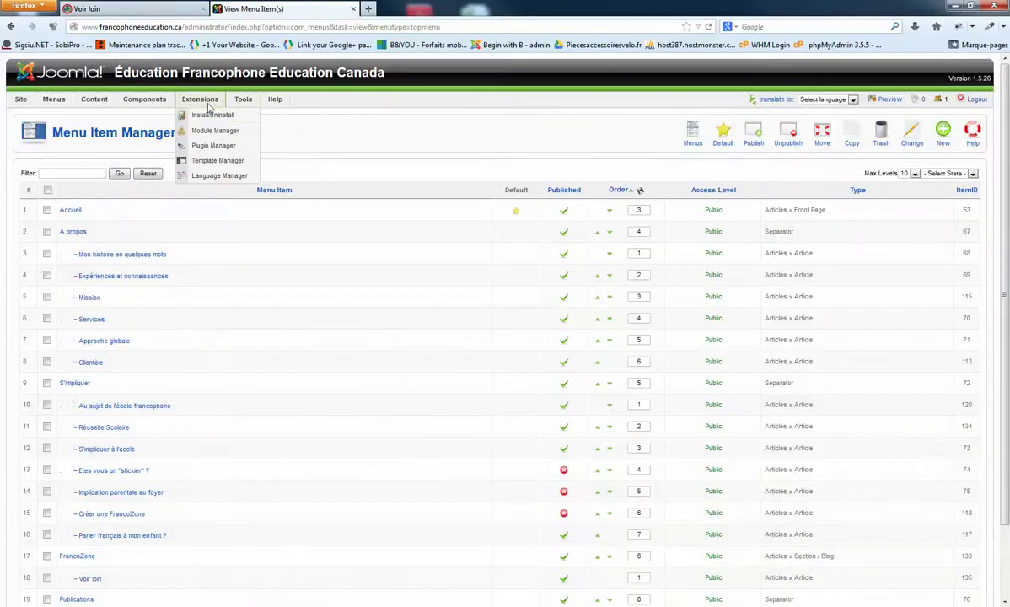
{"action": "left_click", "coordinate": [201, 132]}
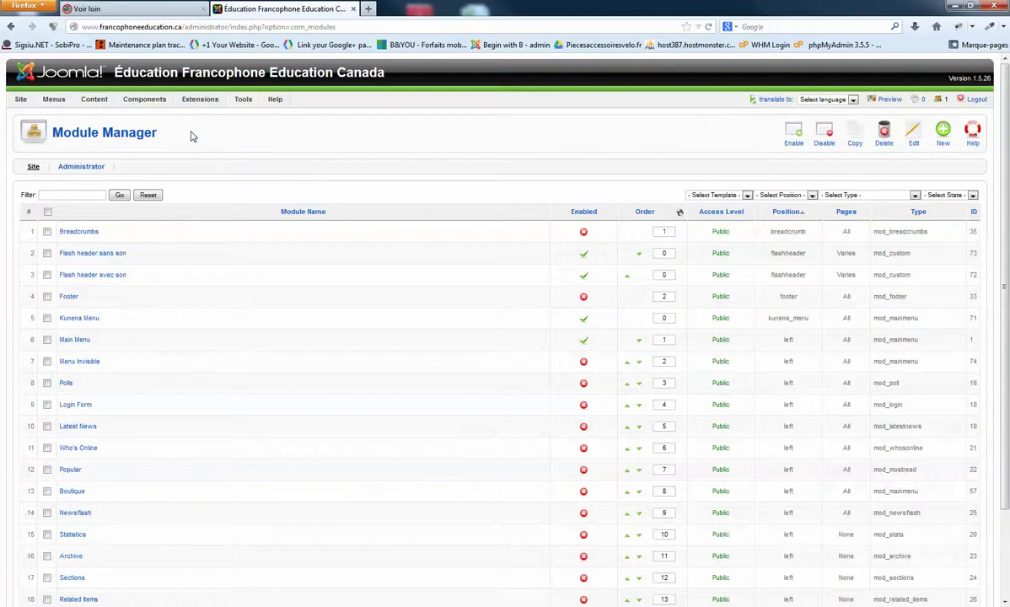
{"action": "left_click", "coordinate": [81, 257]}
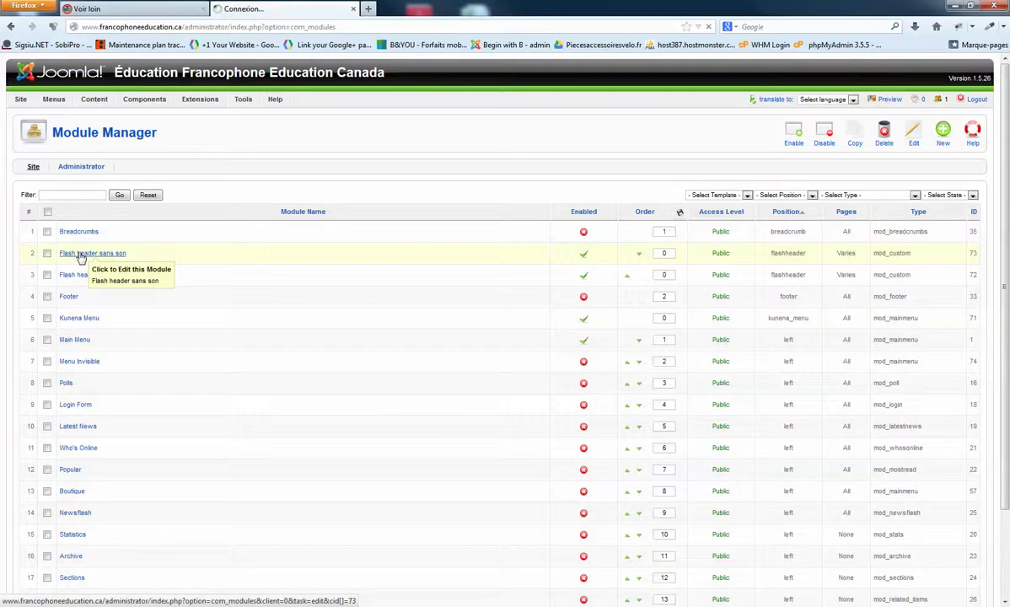
{"action": "left_click_drag", "start_coordinate": [268, 392], "coordinate": [239, 447]}
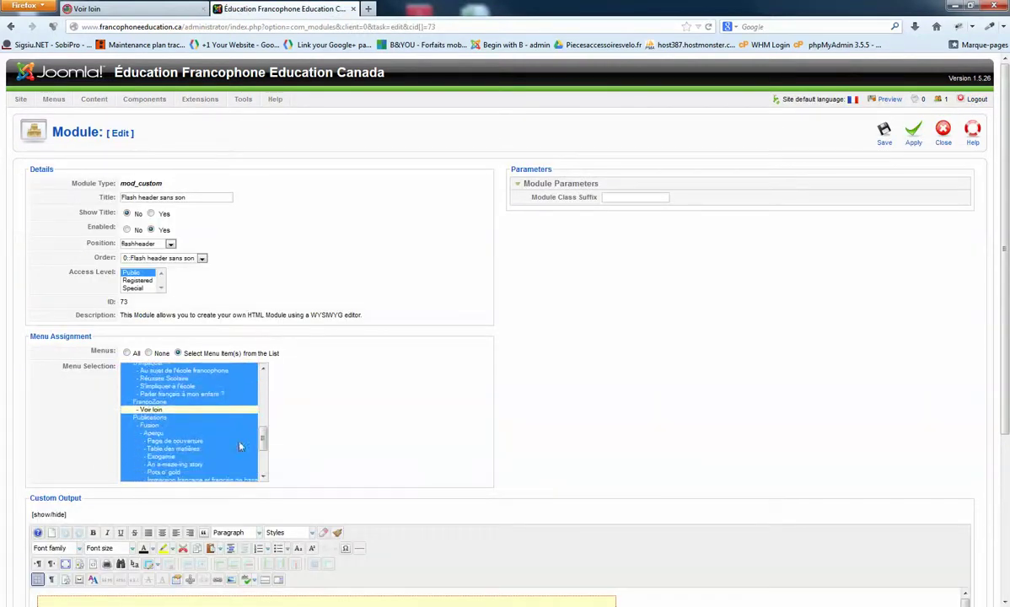
{"action": "left_click", "coordinate": [179, 410], "text": "ctrl"}
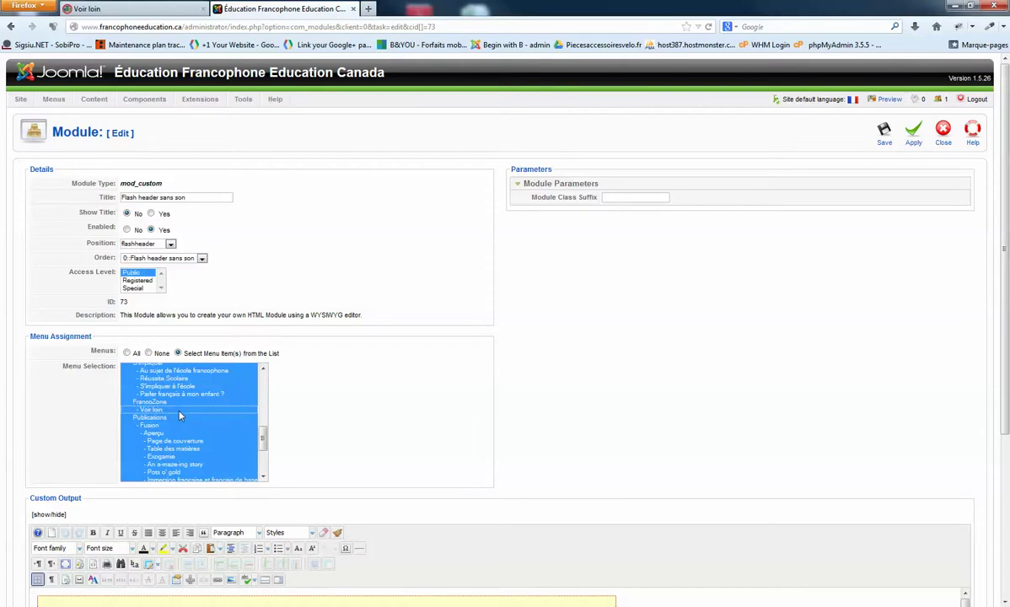
{"action": "left_click", "coordinate": [883, 131]}
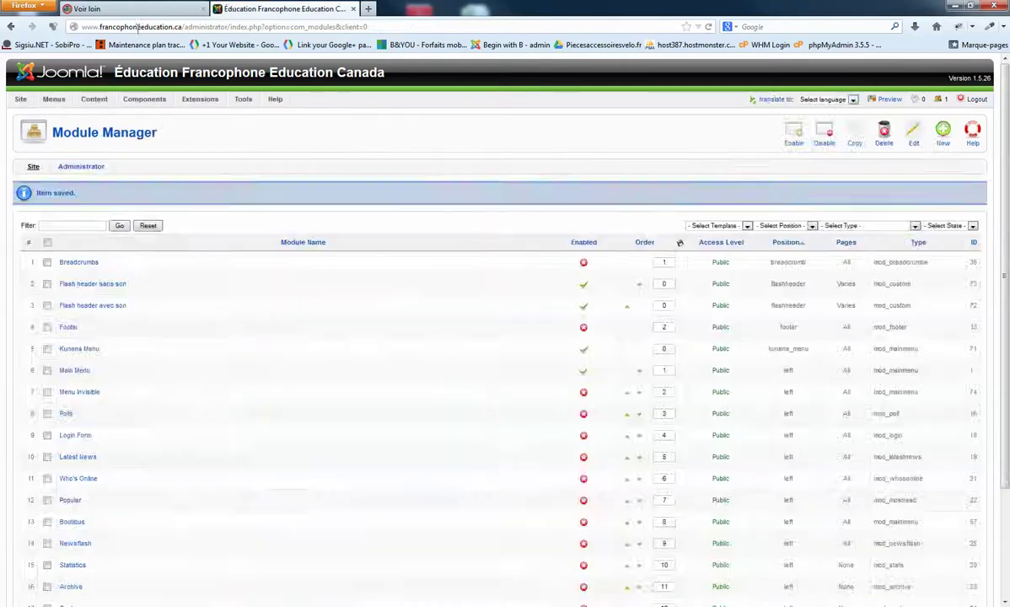
- Reload the public "Voir loin" page and review its flash header and the article down to the footer
{"action": "key", "text": "ctrl+Tab"}
{"action": "left_click", "coordinate": [710, 27]}
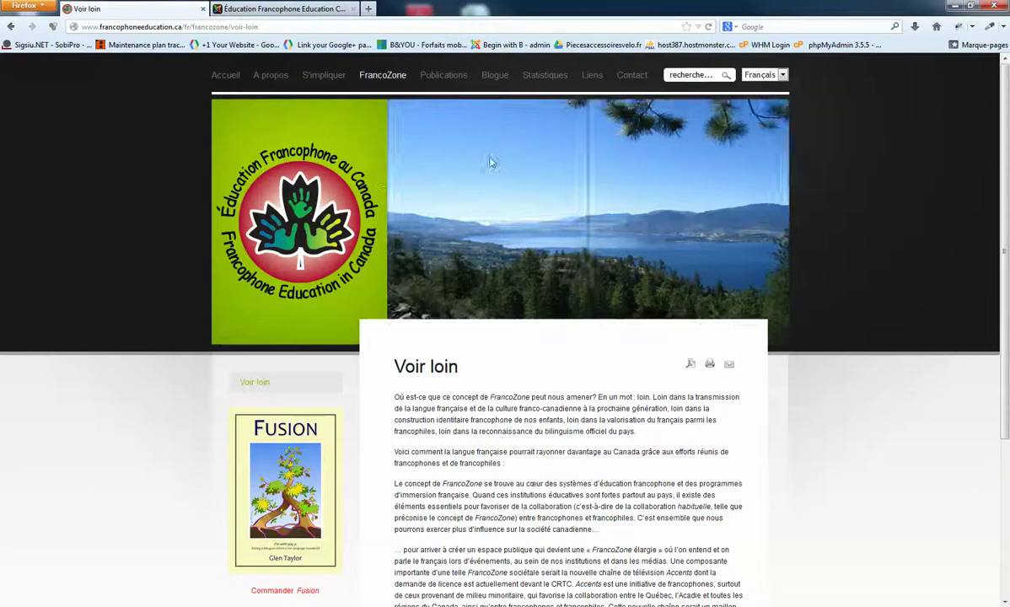
{"action": "scroll", "coordinate": [580, 284], "scroll_direction": "down", "scroll_amount": 2}
{"action": "scroll", "coordinate": [580, 284], "scroll_direction": "down", "scroll_amount": 3}
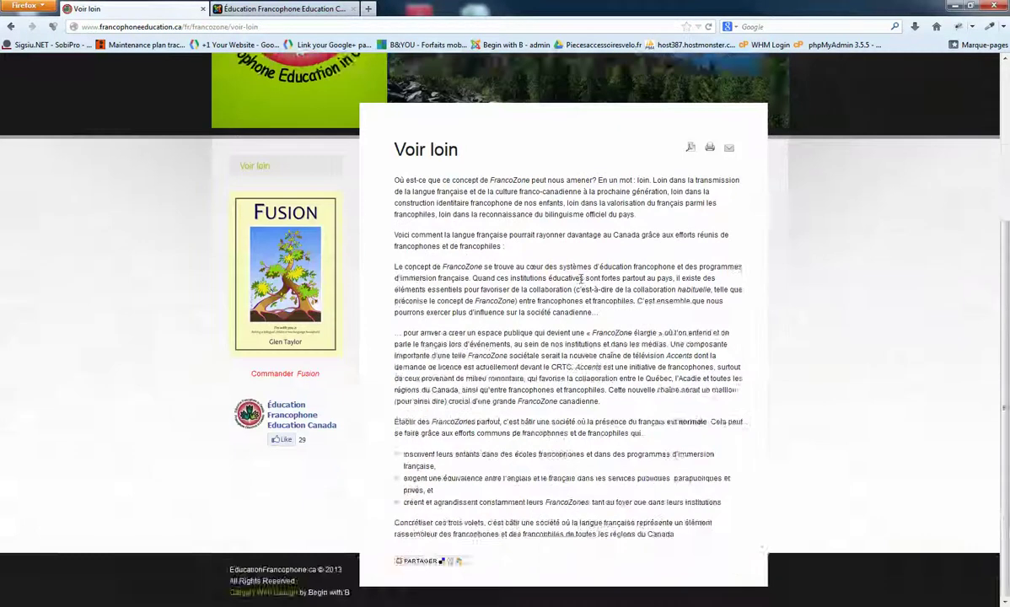
{"action": "scroll", "coordinate": [580, 282], "scroll_direction": "up", "scroll_amount": 5}
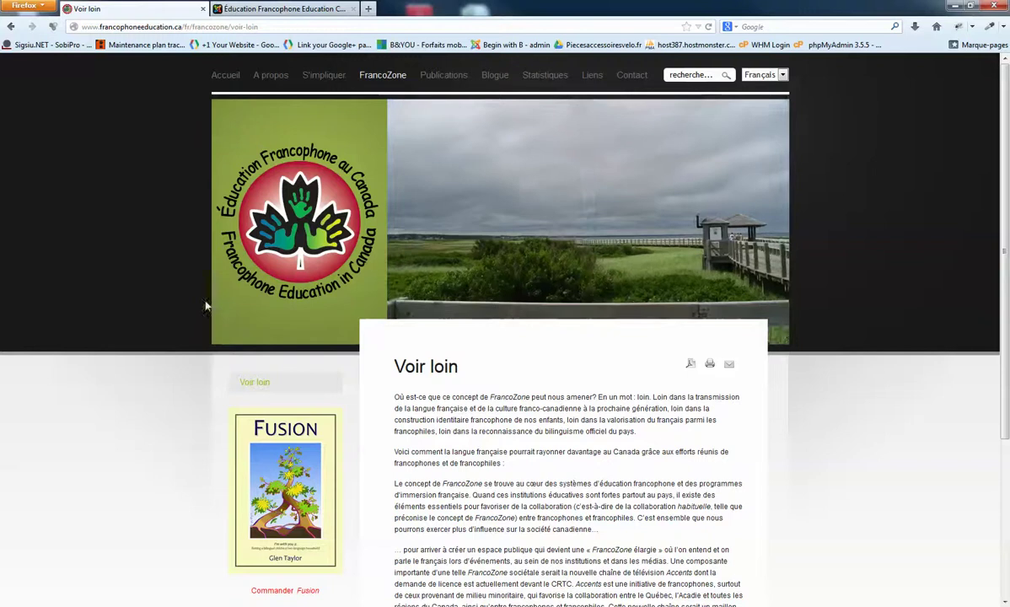